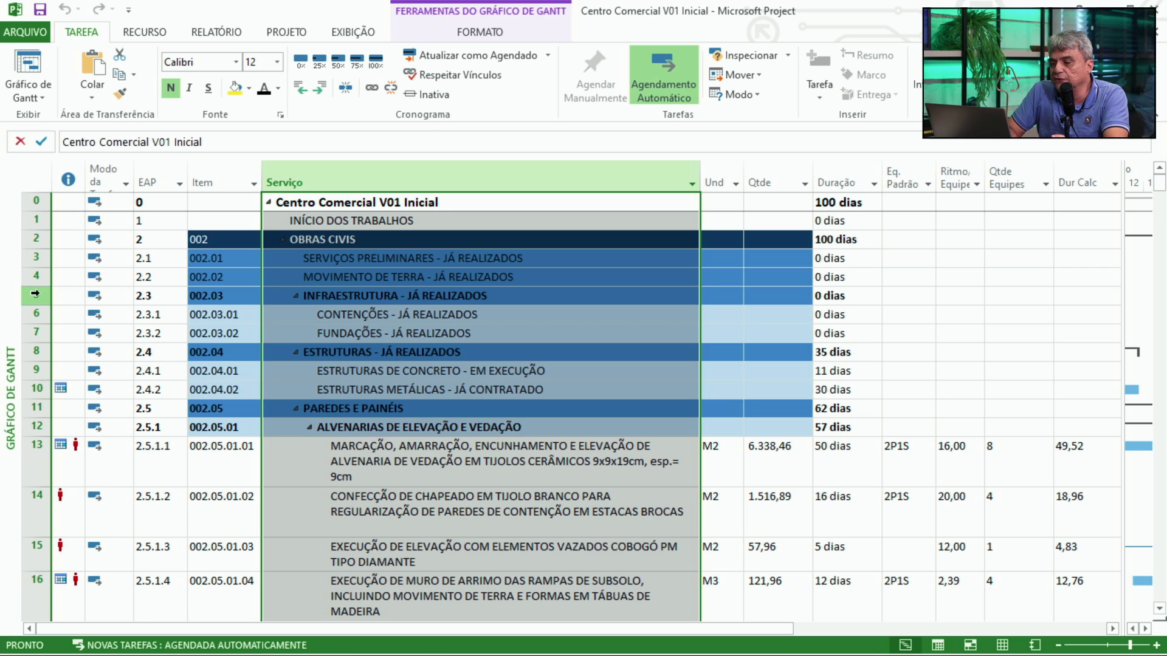
# - Select the task rows from SERVIÇOS PRELIMINARES through ESTRUTURAS METÁLICAS, the items already realized, in progress or contracted
pyautogui.click(35, 256)
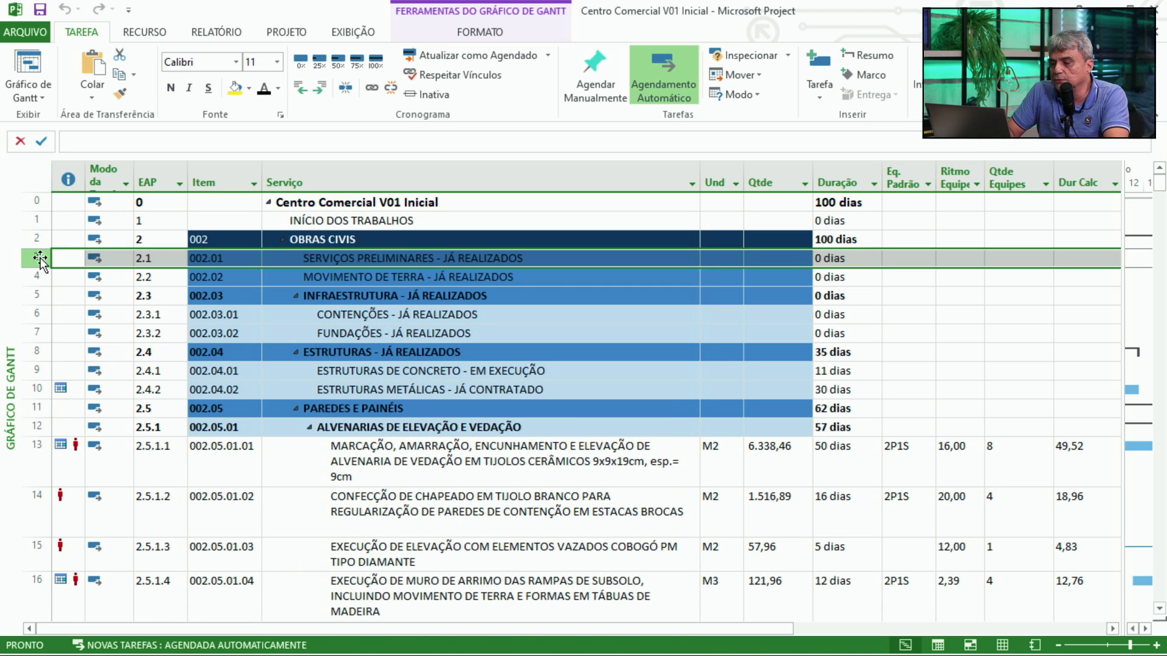
pyautogui.hotkey('shift', 'Down')
pyautogui.hotkey('shift', 'Down')
pyautogui.hotkey('shift', 'Down')
pyautogui.hotkey('shift', 'Down')
pyautogui.hotkey('shift', 'Down')
pyautogui.hotkey('shift', 'Down')
pyautogui.hotkey('shift', 'Down')
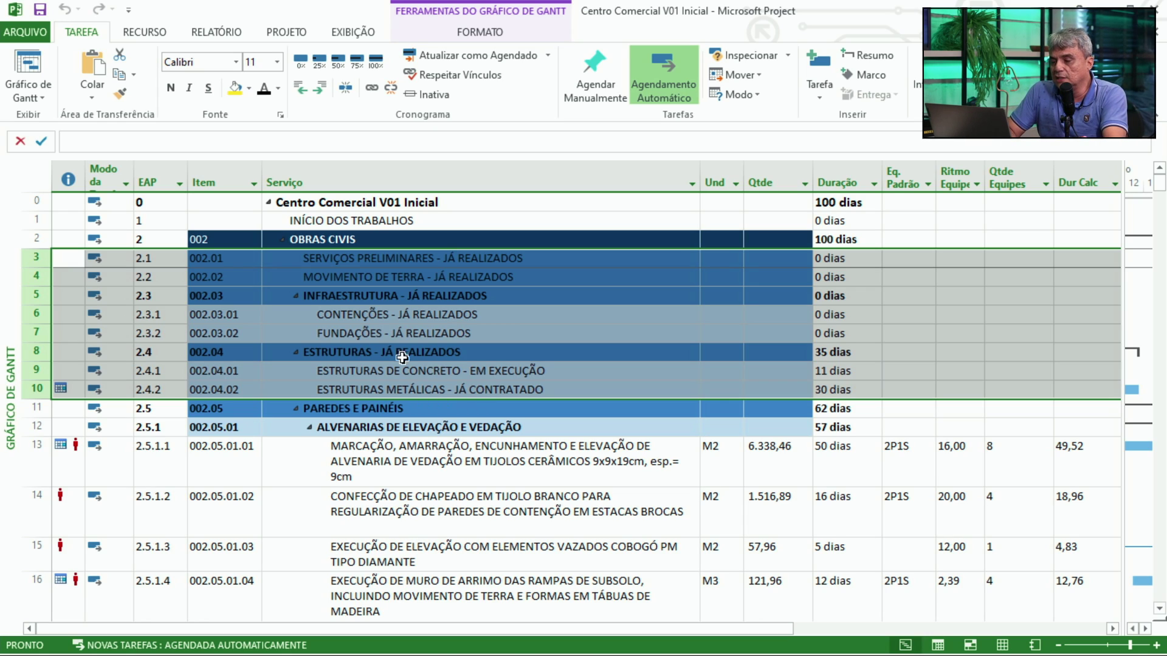
# - Examine the PAREDES E PAINÉIS summary row and its code in the Item column
pyautogui.click(35, 409)
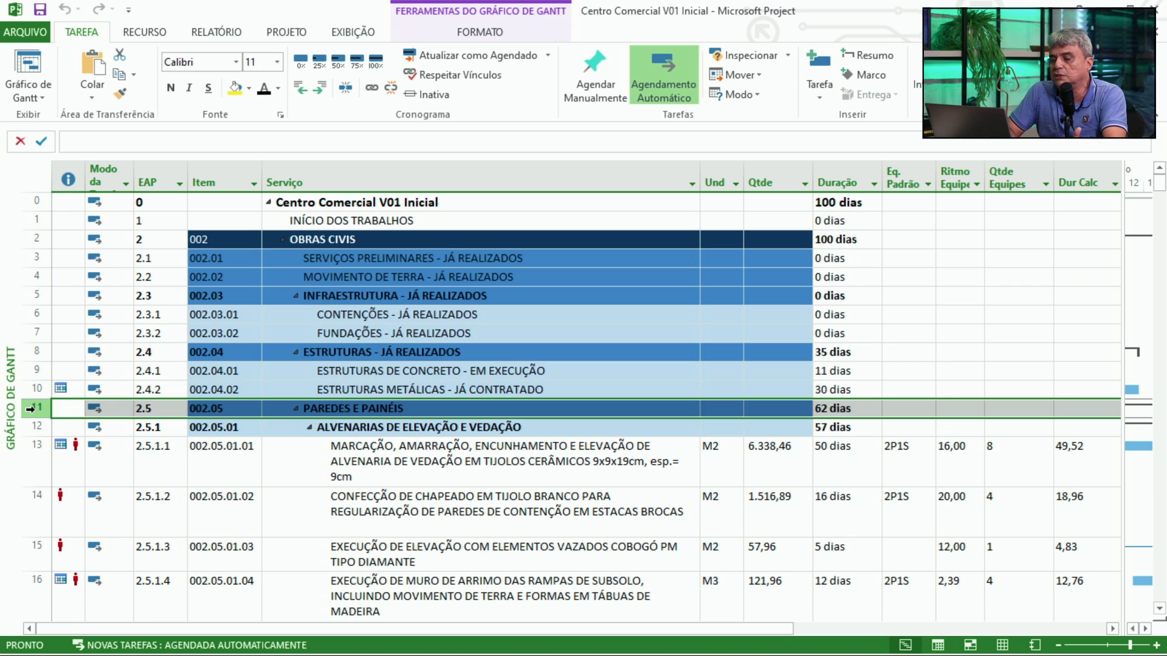
pyautogui.click(356, 410)
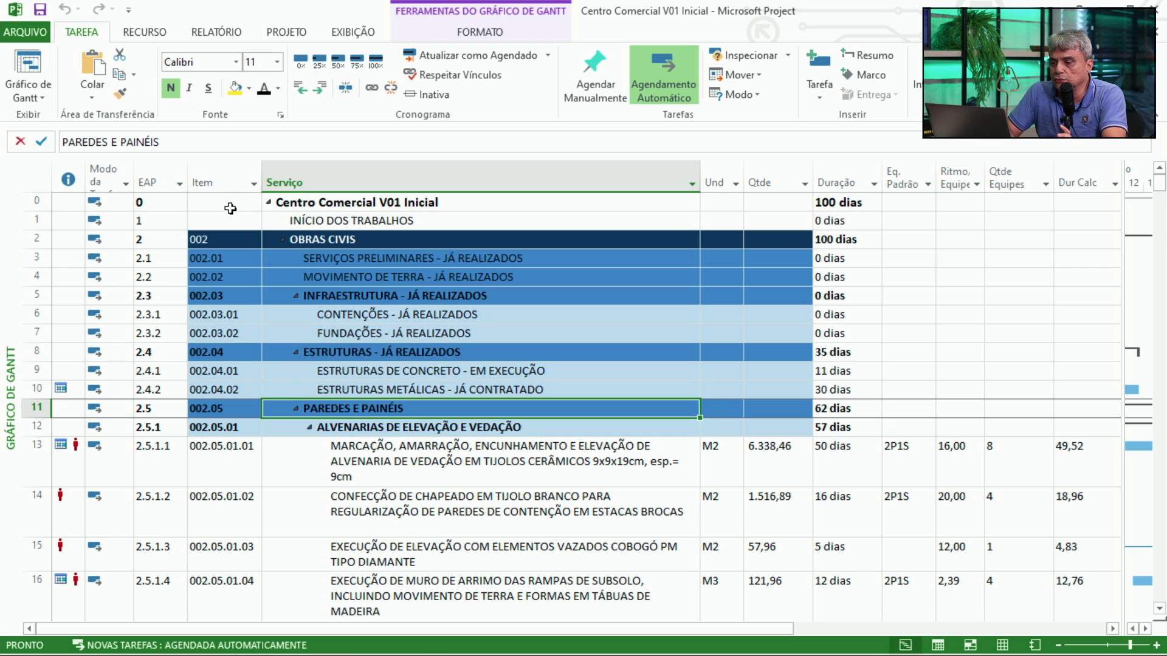
pyautogui.click(225, 182)
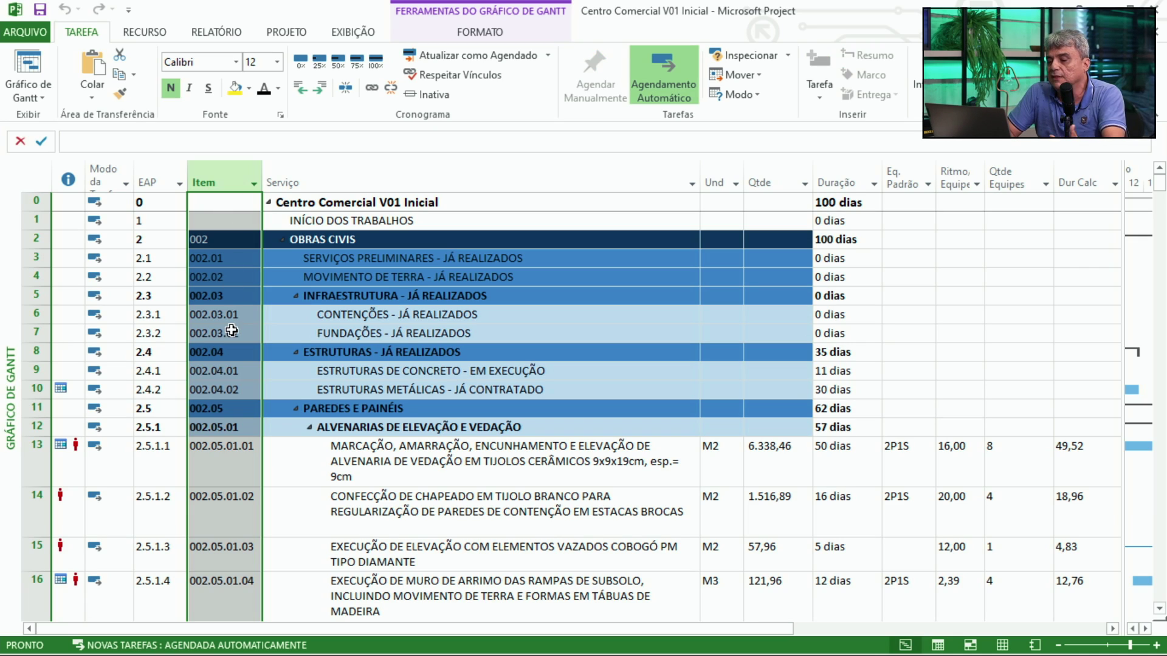
pyautogui.click(37, 408)
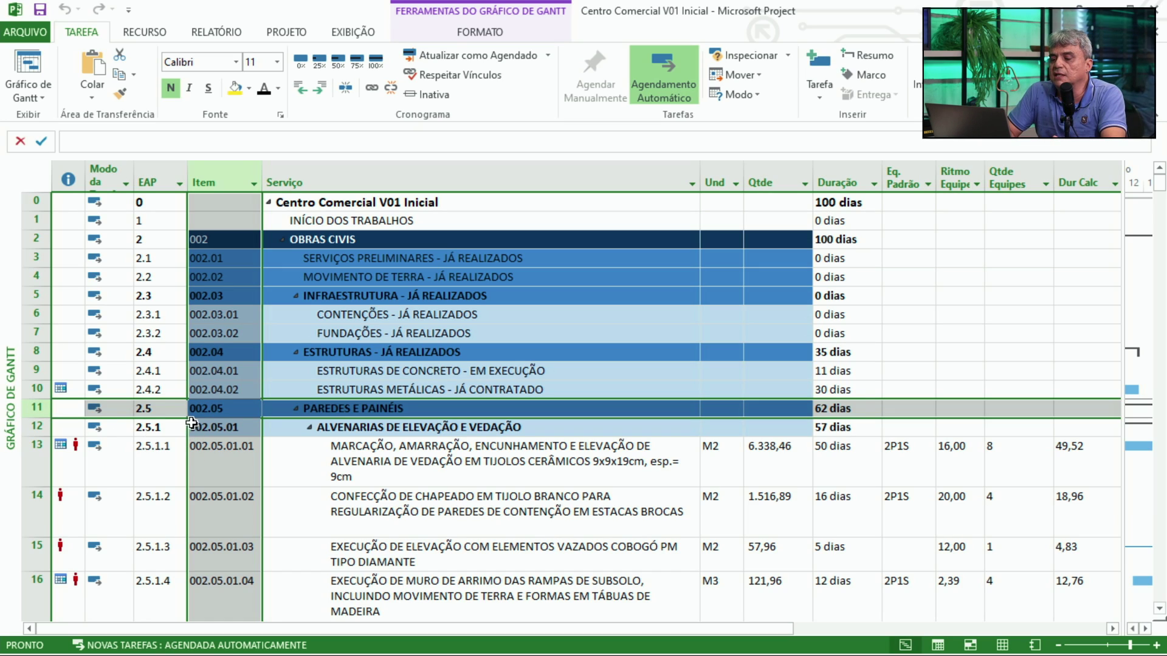
pyautogui.click(234, 412)
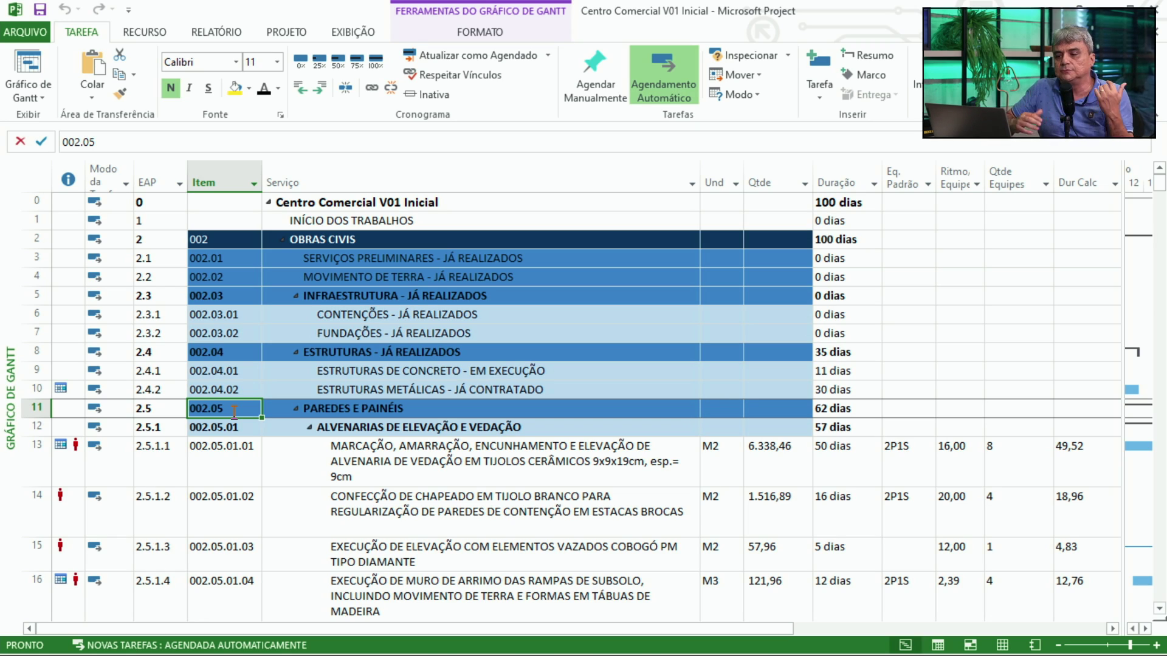
# - Examine the EAP codes of PAREDES E PAINÉIS and the masonry tasks beneath it
pyautogui.click(157, 408)
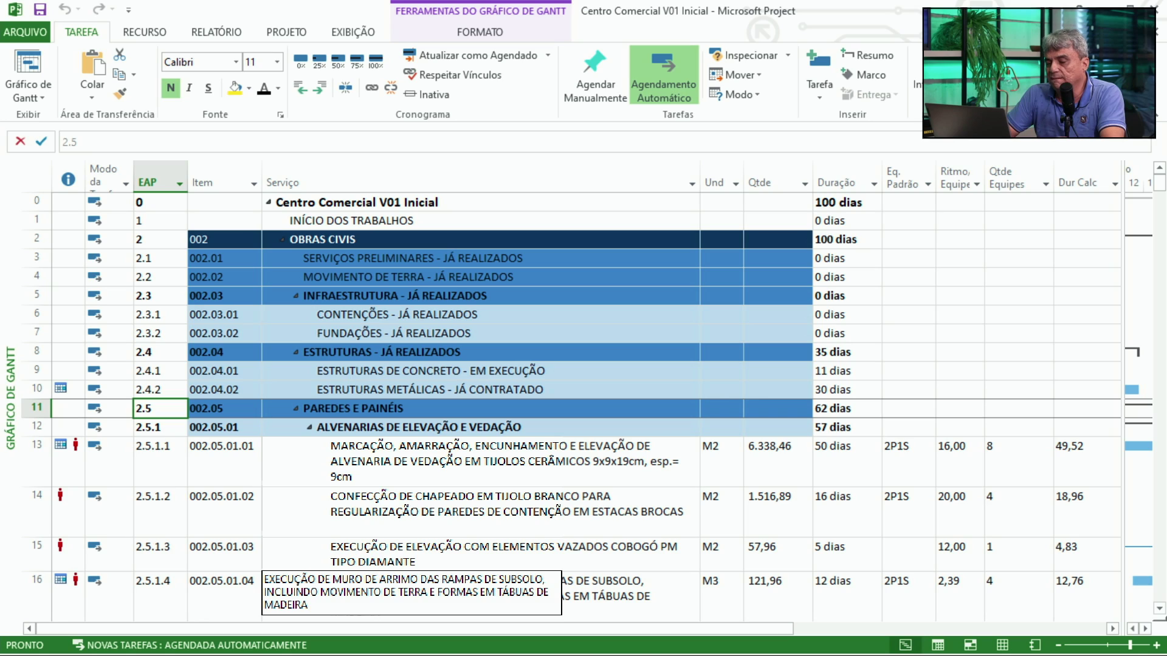
pyautogui.press('Down')
pyautogui.press('Down')
pyautogui.press('Down')
pyautogui.press('Down')
pyautogui.press('Down')
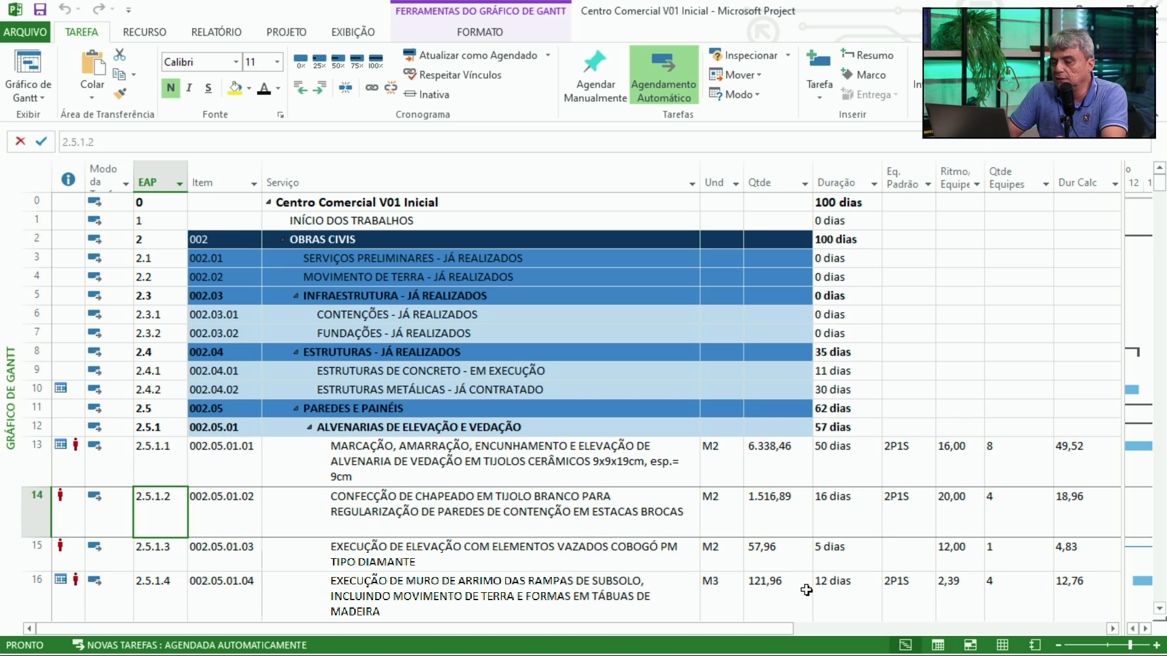
pyautogui.press('Up')
pyautogui.press('Up')
pyautogui.press('Up')
pyautogui.press('Up')
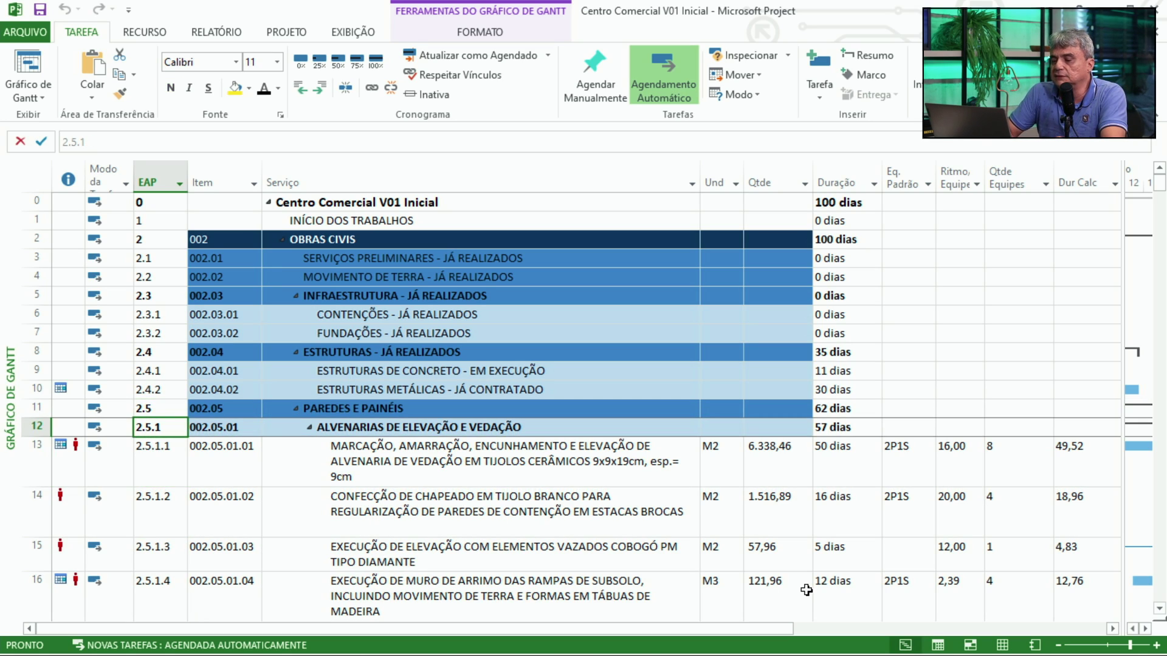
# - Collapse the INFRAESTRUTURA and ESTRUTURAS summary tasks to hide their subtasks
pyautogui.click(296, 295)
pyautogui.click(295, 314)
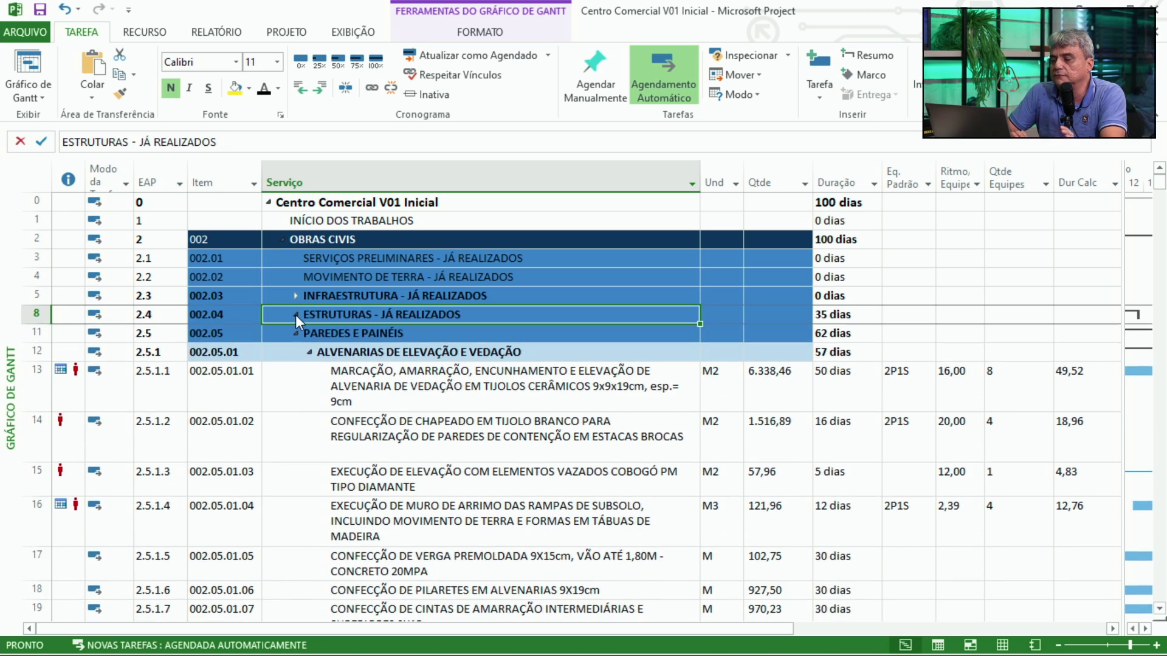
# - Review the service list through the masonry, DIVISÓRIAS E PAINÉIS ESPECIAIS and IMPERMEABILIZAÇÕES tasks
pyautogui.click(407, 429)
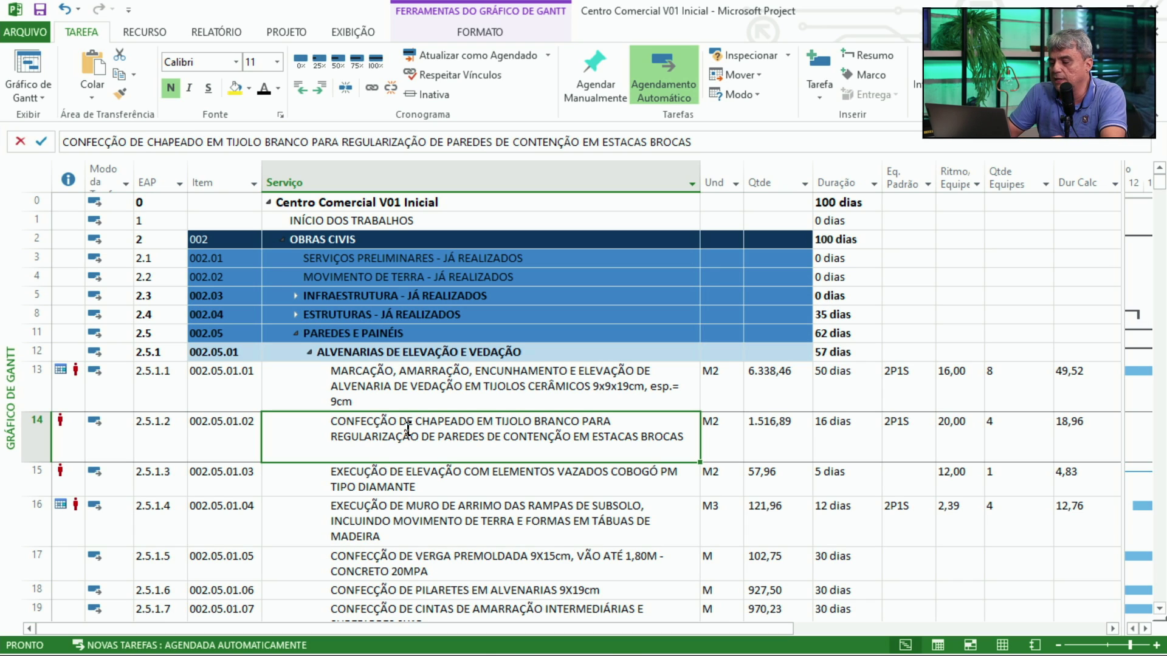
pyautogui.press('Down')
pyautogui.press('Down')
pyautogui.press('Down')
pyautogui.press('Down')
pyautogui.press('Down')
pyautogui.press('Down')
pyautogui.press('Down')
pyautogui.press('Down')
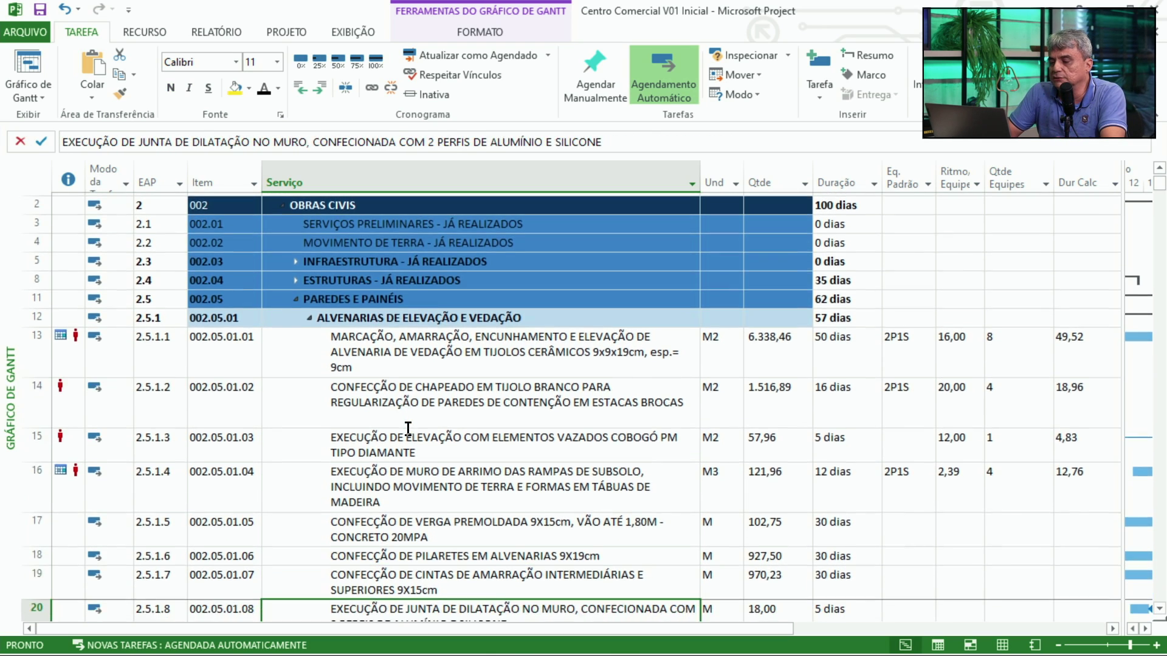
pyautogui.press('Down')
pyautogui.press('Down')
pyautogui.press('Down')
pyautogui.press('Down')
pyautogui.press('Down')
pyautogui.press('Down')
pyautogui.press('Down')
pyautogui.press('Down')
pyautogui.press('Down')
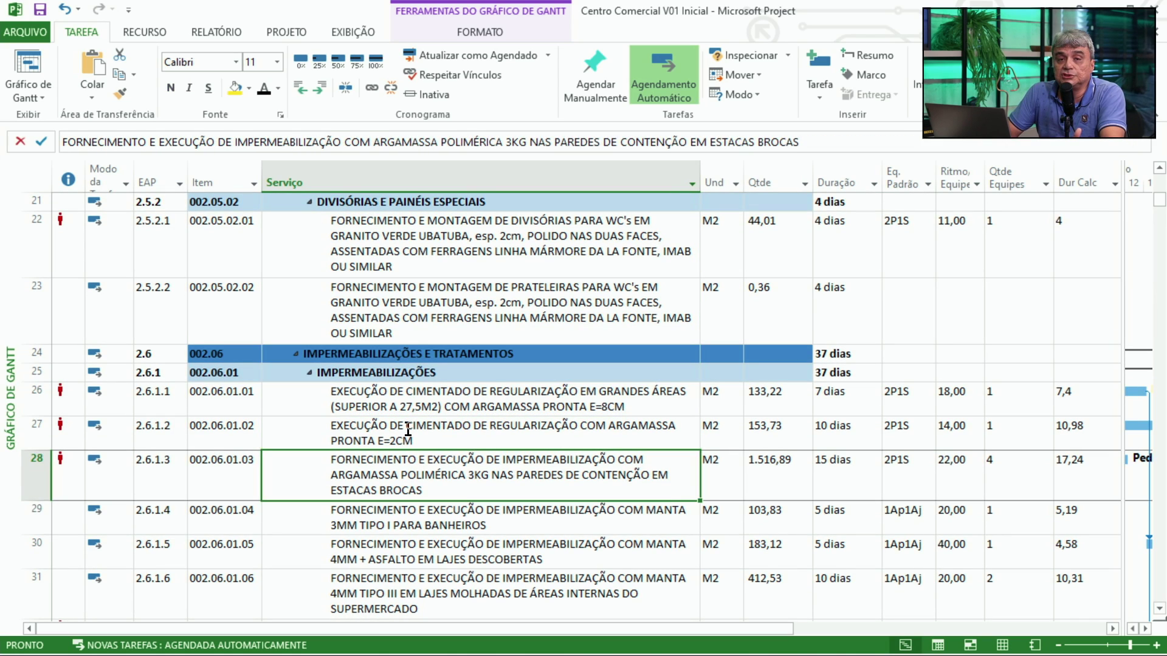
# - Review the REVESTIMENTOS PAREDES E TETOS tasks, covering internal finishes, ceilings and internal mortar coatings
pyautogui.press('Down')
pyautogui.press('Down')
pyautogui.press('Down')
pyautogui.press('Down')
pyautogui.press('Down')
pyautogui.press('Down')
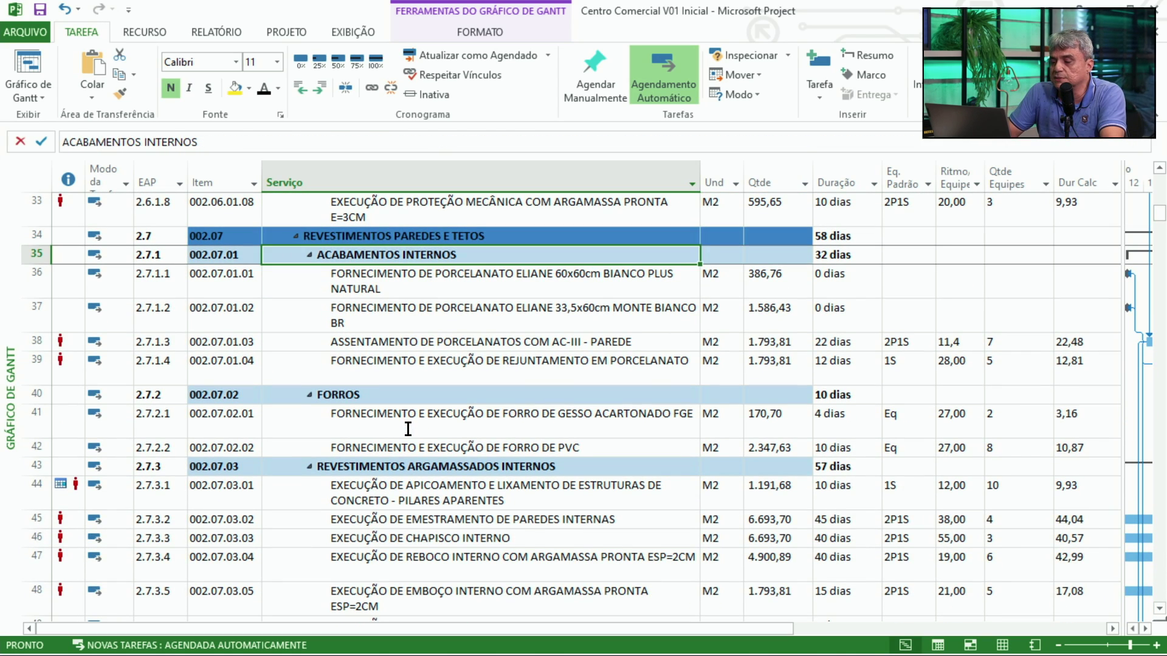
pyautogui.press('Down')
pyautogui.press('Down')
pyautogui.press('Down')
pyautogui.press('Down')
pyautogui.press('Down')
pyautogui.press('Down')
pyautogui.press('Down')
pyautogui.press('Down')
pyautogui.press('Down')
pyautogui.press('Down')
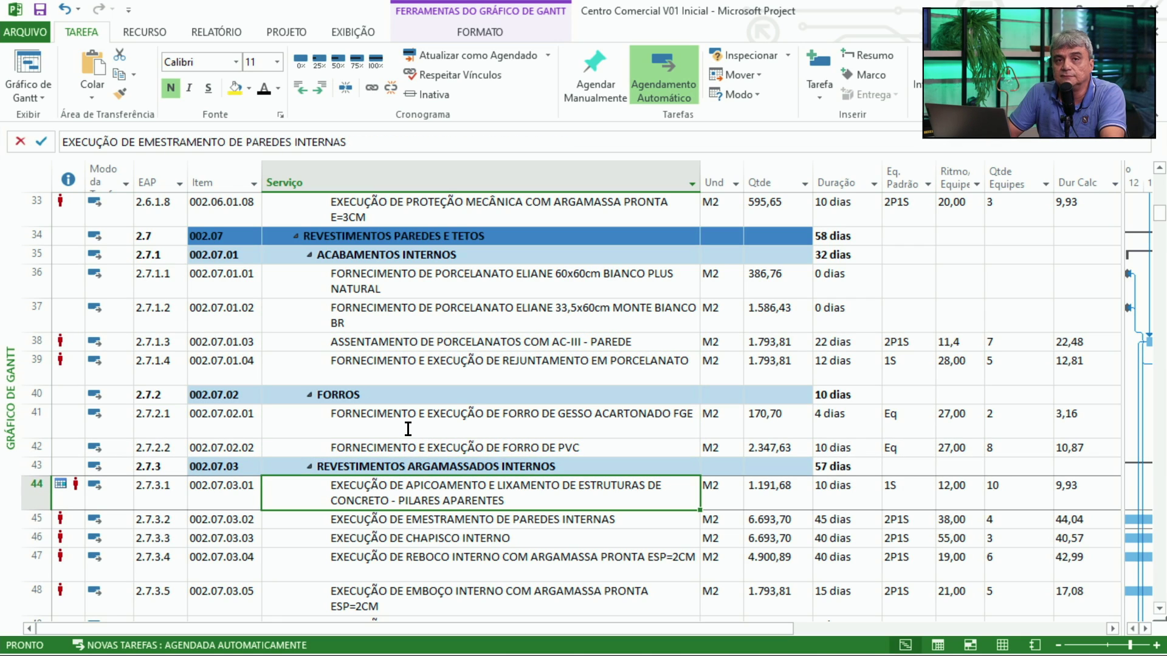
pyautogui.press('Down')
pyautogui.press('Down')
pyautogui.press('Down')
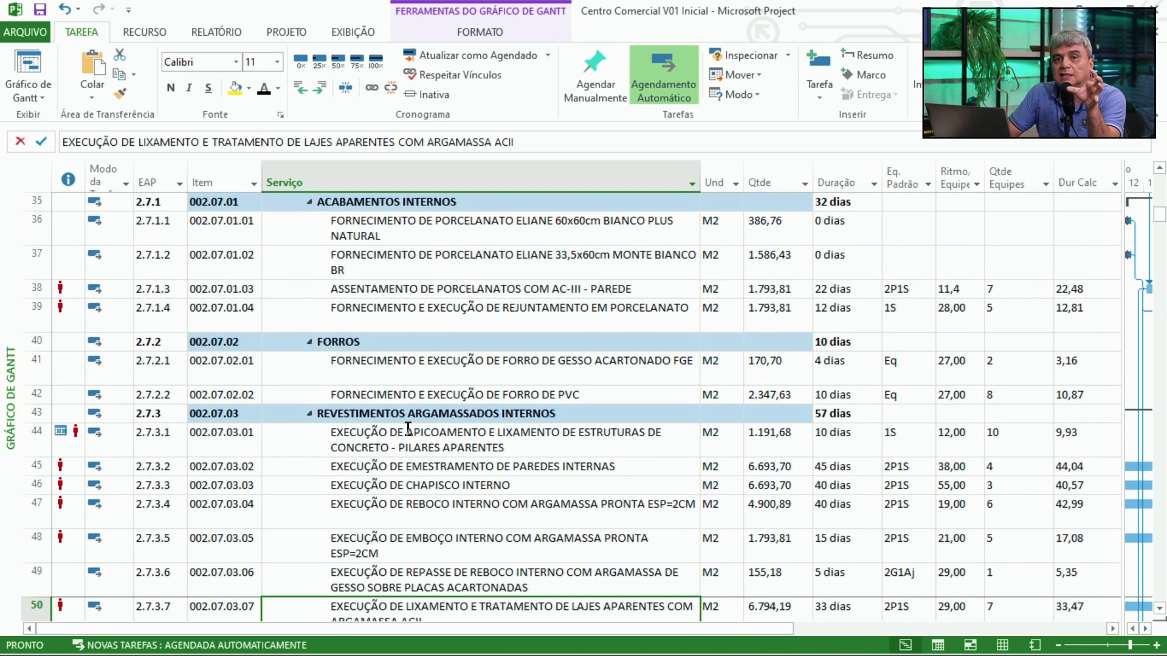
pyautogui.press('Down')
pyautogui.press('Down')
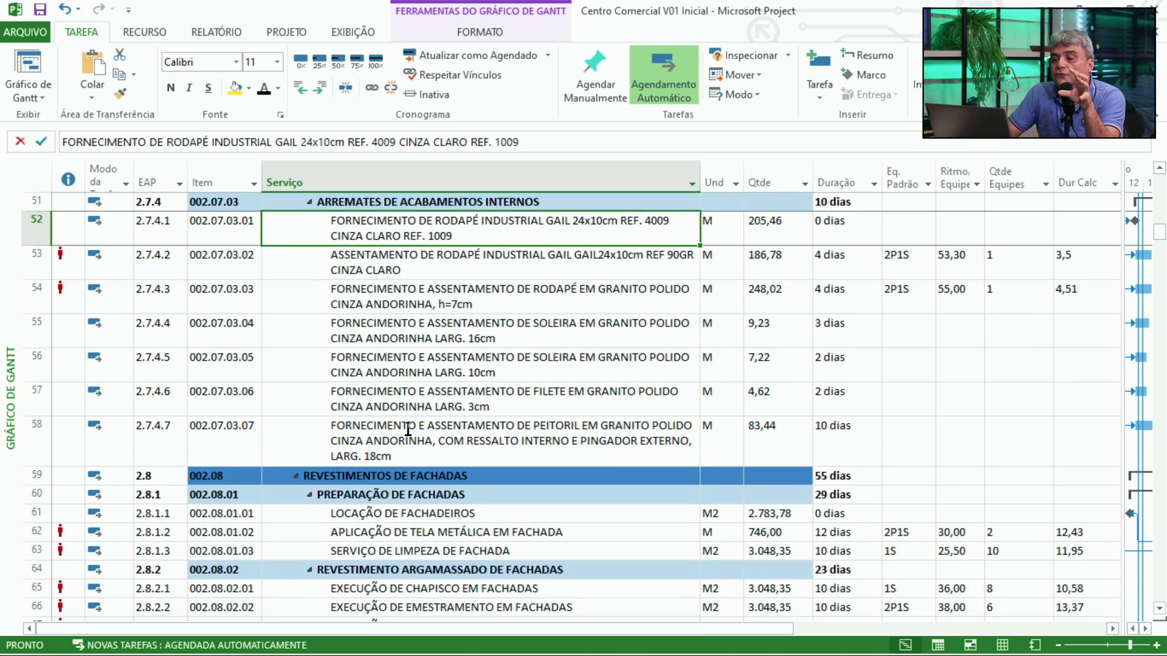
# - Review the ARREMATES DE ACABAMENTOS INTERNOS tasks and the REVESTIMENTOS DE FACHADAS preparation, mortar and finishing tasks
pyautogui.press('Down')
pyautogui.press('Down')
pyautogui.press('Down')
pyautogui.press('Down')
pyautogui.press('Down')
pyautogui.press('Down')
pyautogui.press('Down')
pyautogui.press('Down')
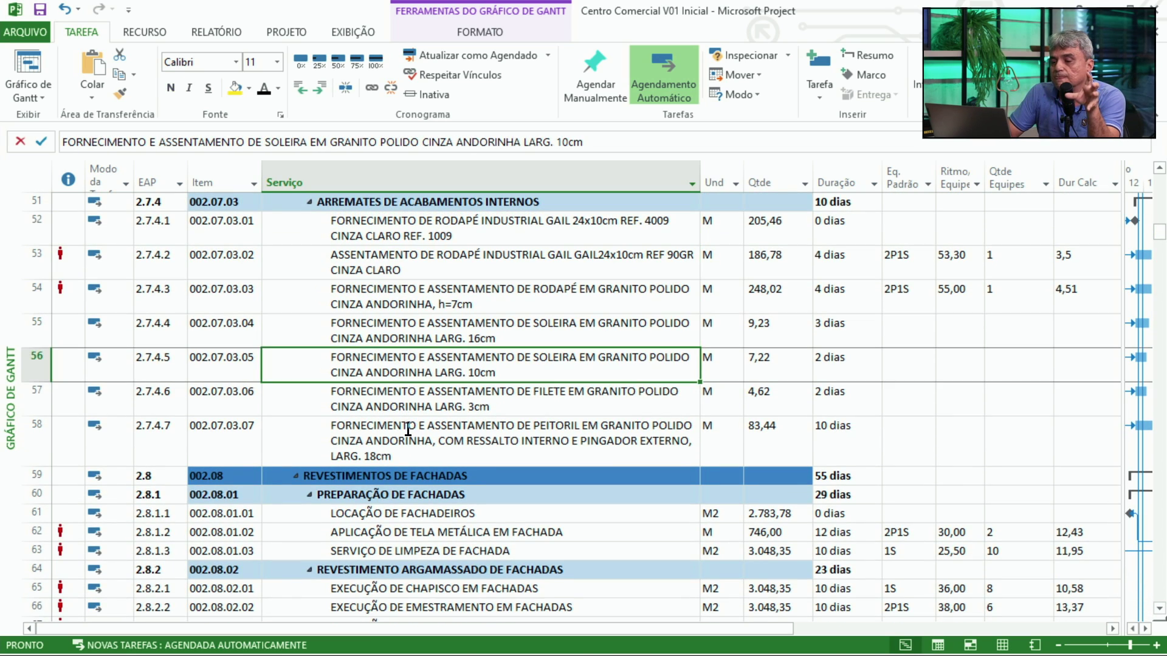
pyautogui.press('Down')
pyautogui.press('Down')
pyautogui.press('Down')
pyautogui.press('Down')
pyautogui.press('Down')
pyautogui.press('Down')
pyautogui.press('Down')
pyautogui.press('Down')
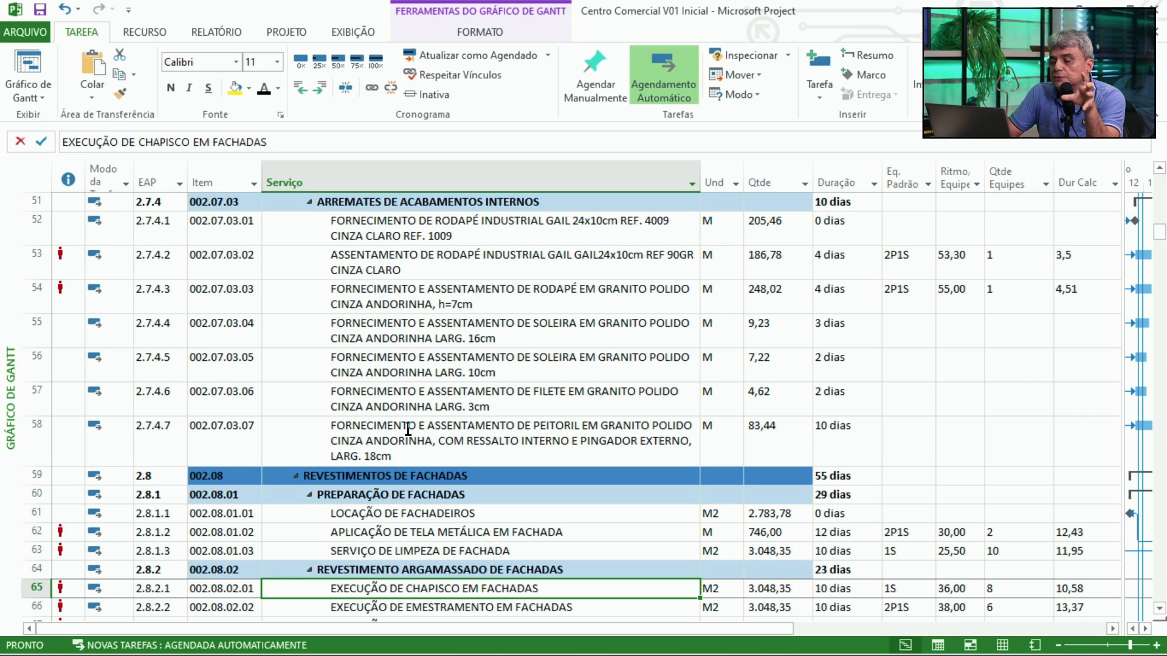
pyautogui.press('Down')
pyautogui.press('Down')
pyautogui.press('Down')
pyautogui.press('Down')
pyautogui.press('Down')
pyautogui.press('Down')
pyautogui.press('Down')
pyautogui.press('Down')
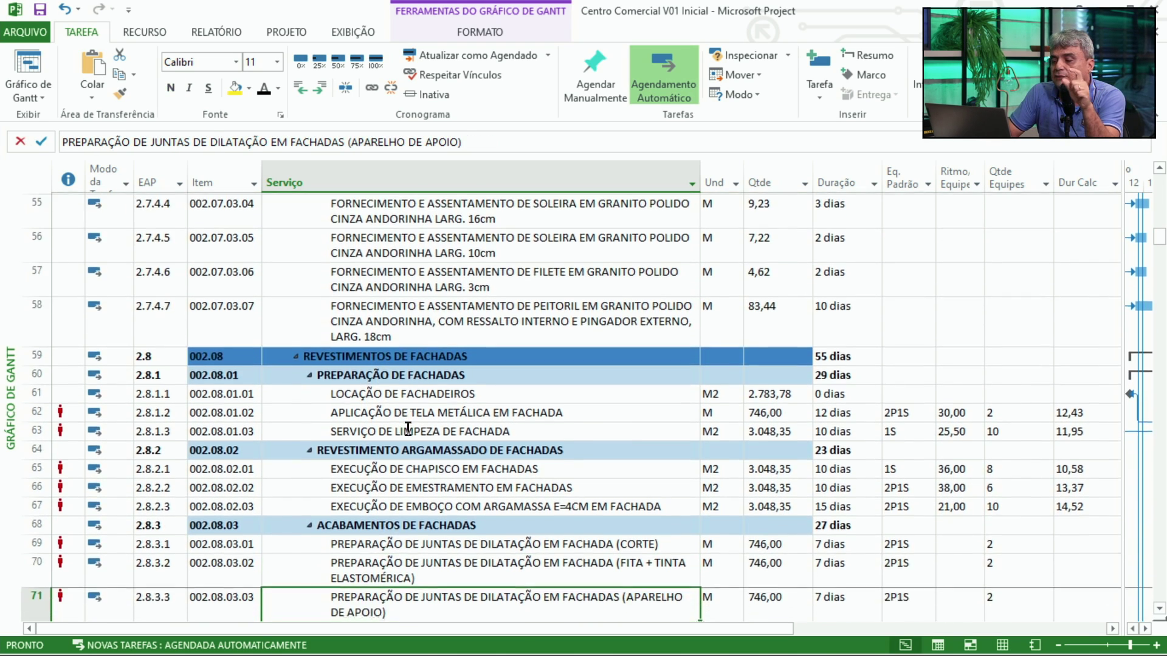
pyautogui.press('Up')
pyautogui.press('Up')
pyautogui.press('Up')
pyautogui.press('Up')
pyautogui.press('Up')
pyautogui.press('Up')
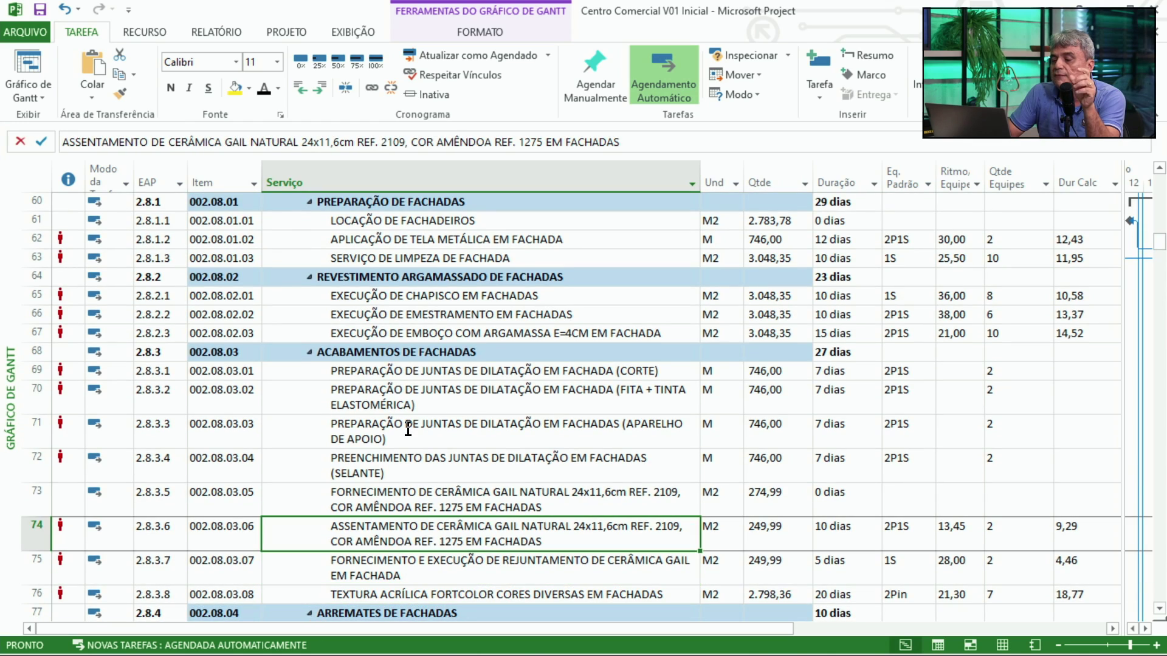
pyautogui.press('Up')
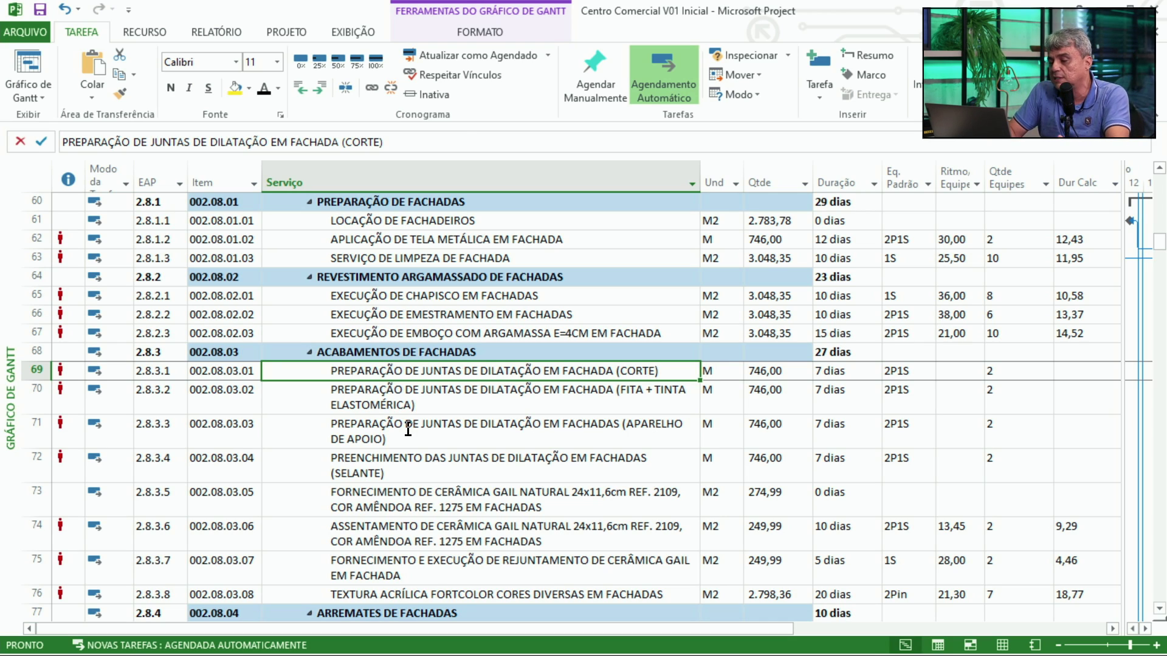
# - Review the remaining façade tasks and the item 002.09 flooring, paving and planting tasks
pyautogui.press('Down')
pyautogui.press('Down')
pyautogui.press('Down')
pyautogui.press('Down')
pyautogui.press('Down')
pyautogui.press('Down')
pyautogui.press('Down')
pyautogui.press('Down')
pyautogui.press('Down')
pyautogui.press('Down')
pyautogui.press('Down')
pyautogui.press('Down')
pyautogui.press('Down')
pyautogui.press('Down')
pyautogui.press('Down')
pyautogui.press('Down')
pyautogui.press('Down')
pyautogui.press('Down')
pyautogui.press('Down')
pyautogui.press('Down')
pyautogui.press('Down')
pyautogui.press('Down')
pyautogui.press('Down')
pyautogui.press('Down')
pyautogui.press('Down')
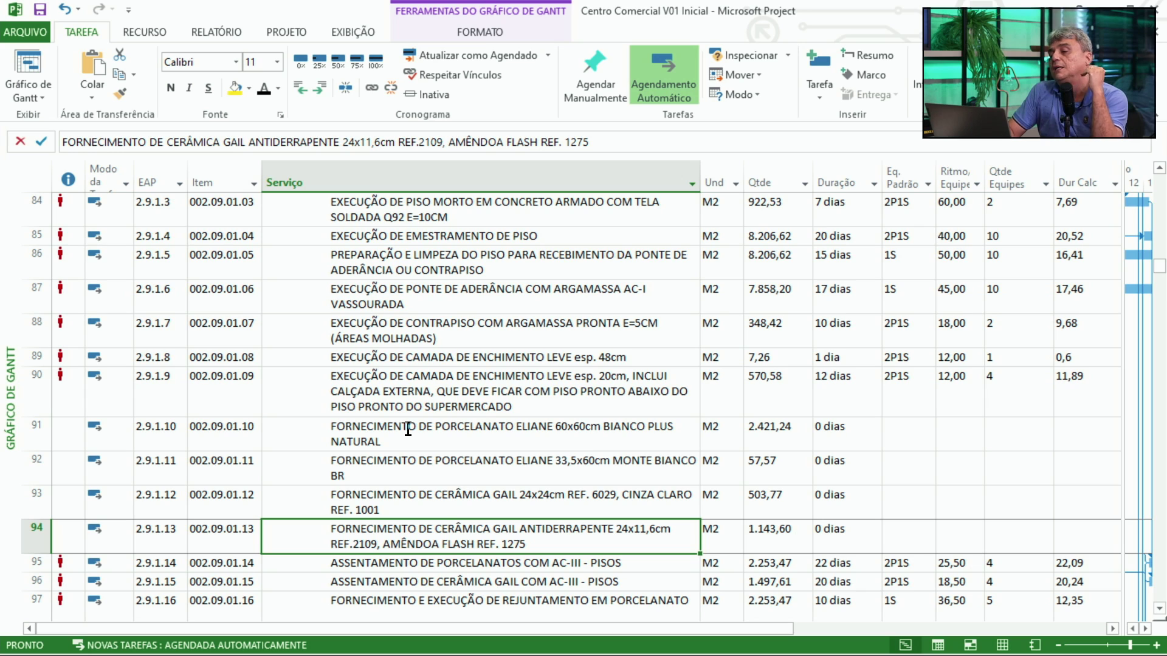
pyautogui.press('Down')
pyautogui.press('Down')
pyautogui.press('Down')
pyautogui.press('Down')
pyautogui.press('Down')
pyautogui.press('Down')
pyautogui.press('Down')
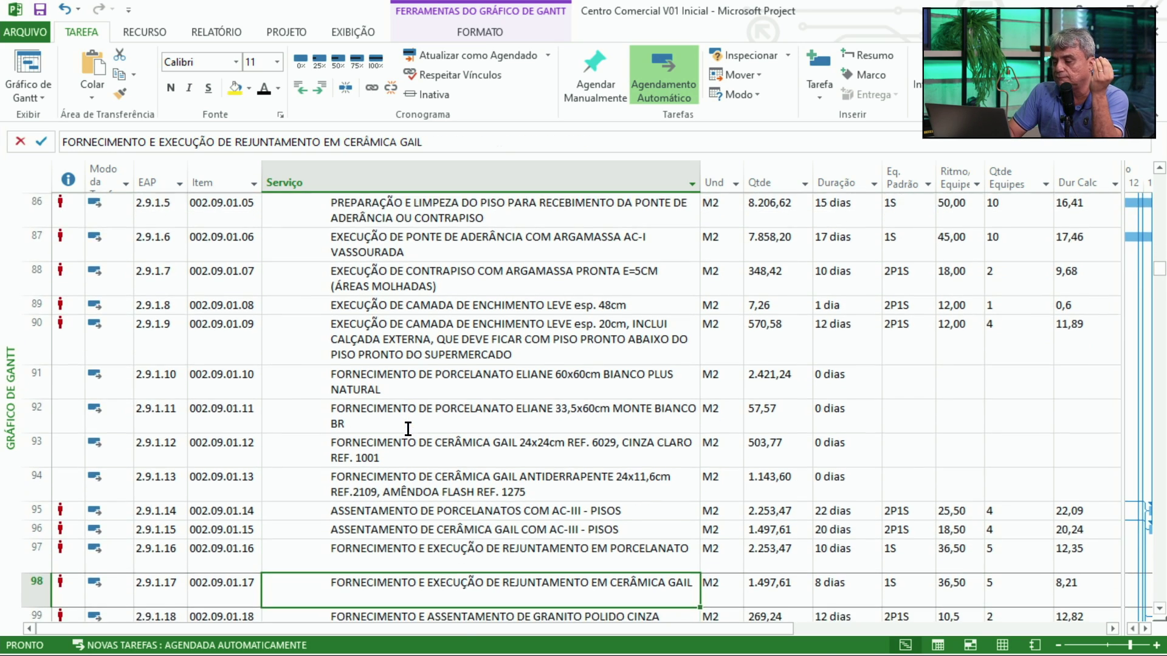
pyautogui.press('Down')
pyautogui.press('Down')
pyautogui.press('Down')
pyautogui.press('Down')
pyautogui.press('Down')
pyautogui.press('Down')
pyautogui.press('Down')
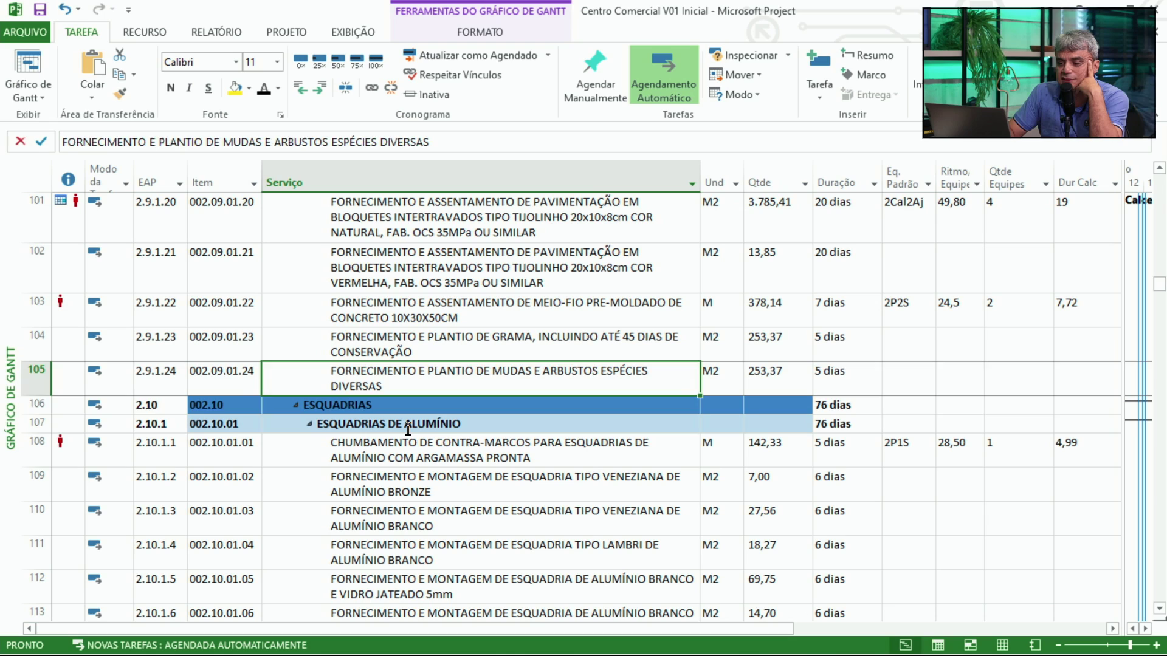
# - Review the ESQUADRIAS tasks, from aluminium frames through special frames, glass doors and steel doors, down to SERRALHERIA
pyautogui.press('Down')
pyautogui.press('Down')
pyautogui.press('Down')
pyautogui.press('Down')
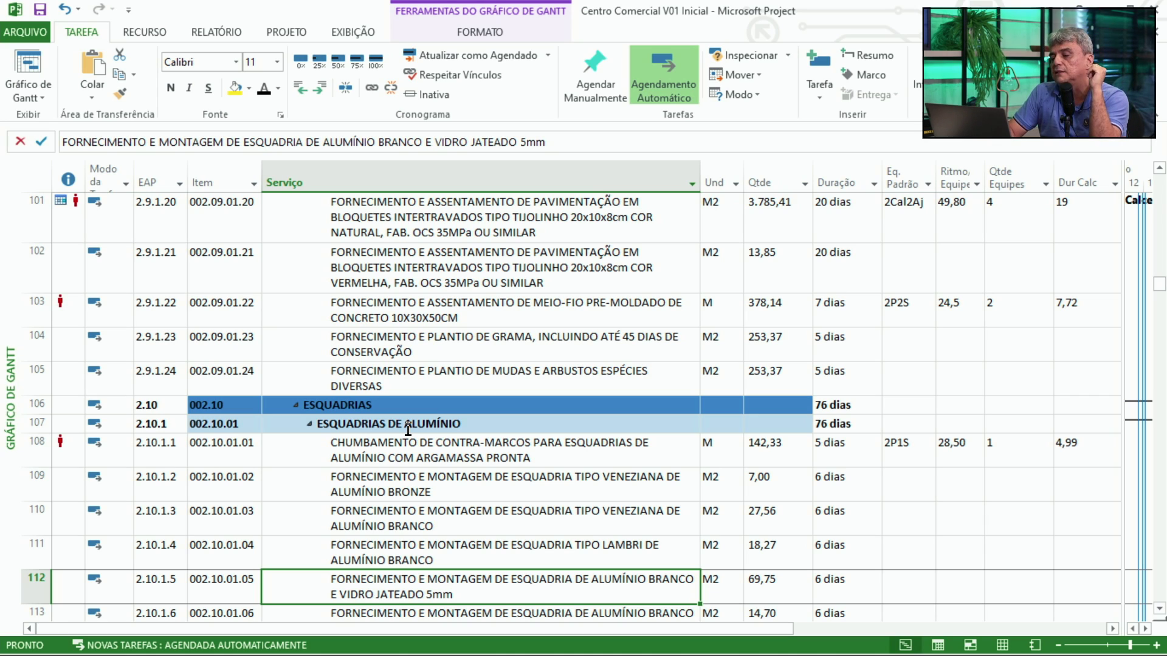
pyautogui.press('Down')
pyautogui.press('Down')
pyautogui.press('Down')
pyautogui.press('Down')
pyautogui.press('Down')
pyautogui.press('Down')
pyautogui.press('Down')
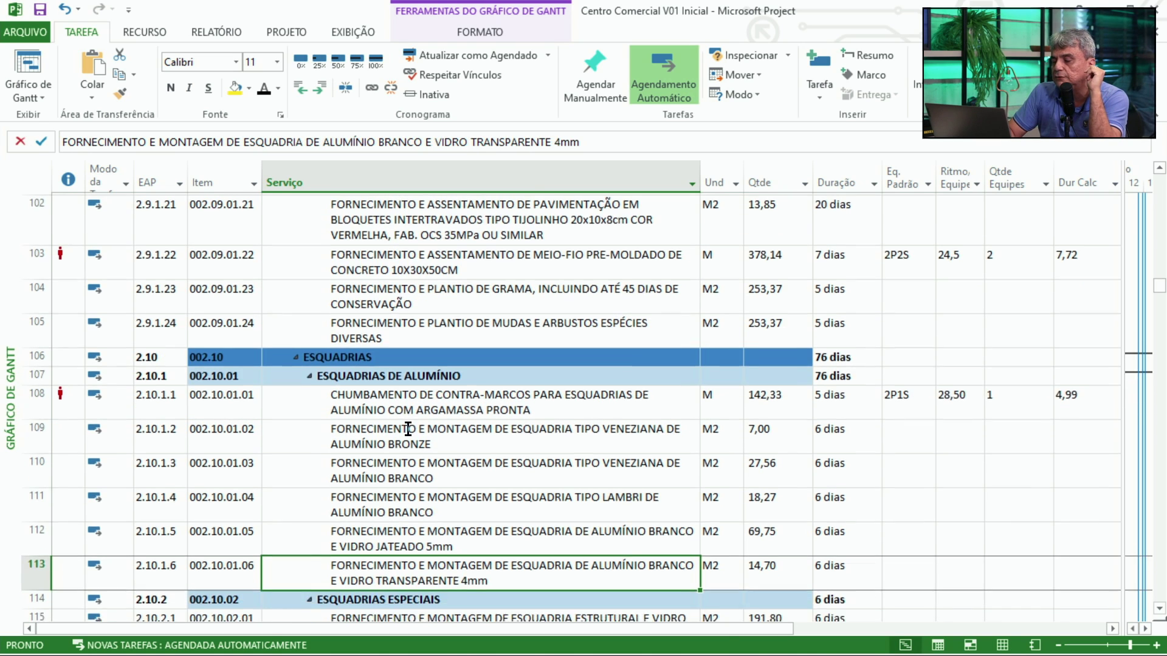
pyautogui.press('Down')
pyautogui.press('Down')
pyautogui.press('Down')
pyautogui.press('Down')
pyautogui.press('Down')
pyautogui.press('Down')
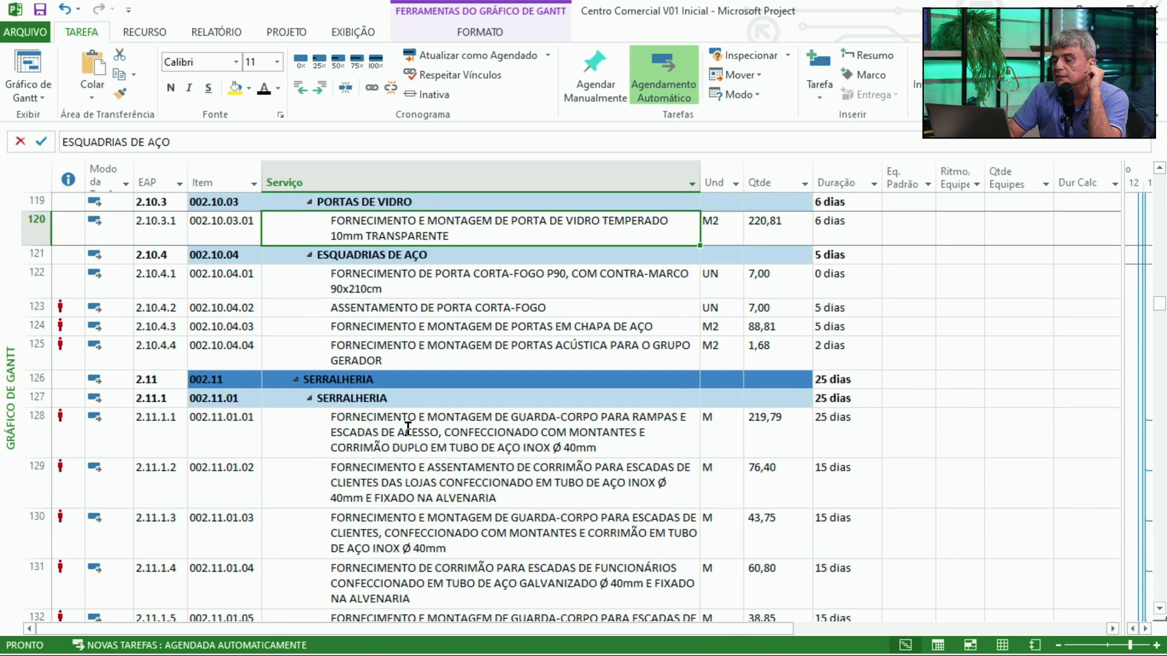
# - Go back up the service list from the glass doors through the flooring tasks to the façade finishing tasks
pyautogui.press('Up')
pyautogui.press('Up')
pyautogui.press('Up')
pyautogui.press('Up')
pyautogui.press('Up')
pyautogui.press('Up')
pyautogui.press('Up')
pyautogui.press('Up')
pyautogui.press('Up')
pyautogui.press('Up')
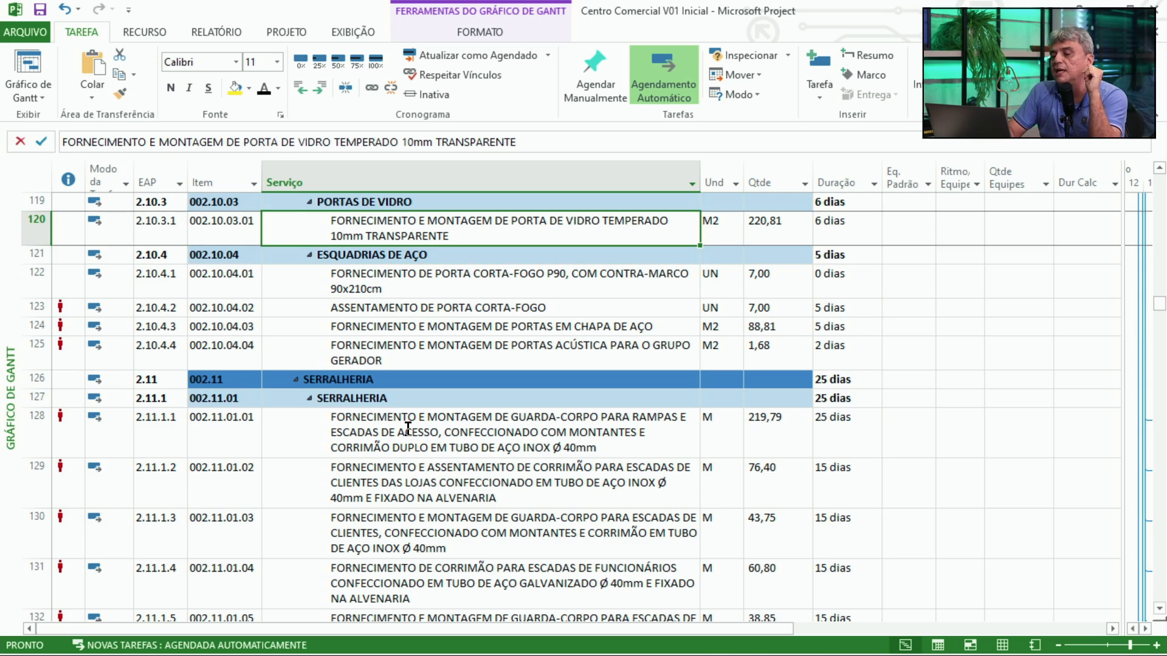
pyautogui.press('Up')
pyautogui.press('Up')
pyautogui.press('Up')
pyautogui.press('Up')
pyautogui.press('Up')
pyautogui.press('Up')
pyautogui.press('Up')
pyautogui.press('Up')
pyautogui.press('Up')
pyautogui.press('Up')
pyautogui.press('Up')
pyautogui.press('Up')
pyautogui.press('Up')
pyautogui.press('Up')
pyautogui.press('Up')
pyautogui.press('Up')
pyautogui.press('Up')
pyautogui.press('Up')
pyautogui.press('Up')
pyautogui.press('Up')
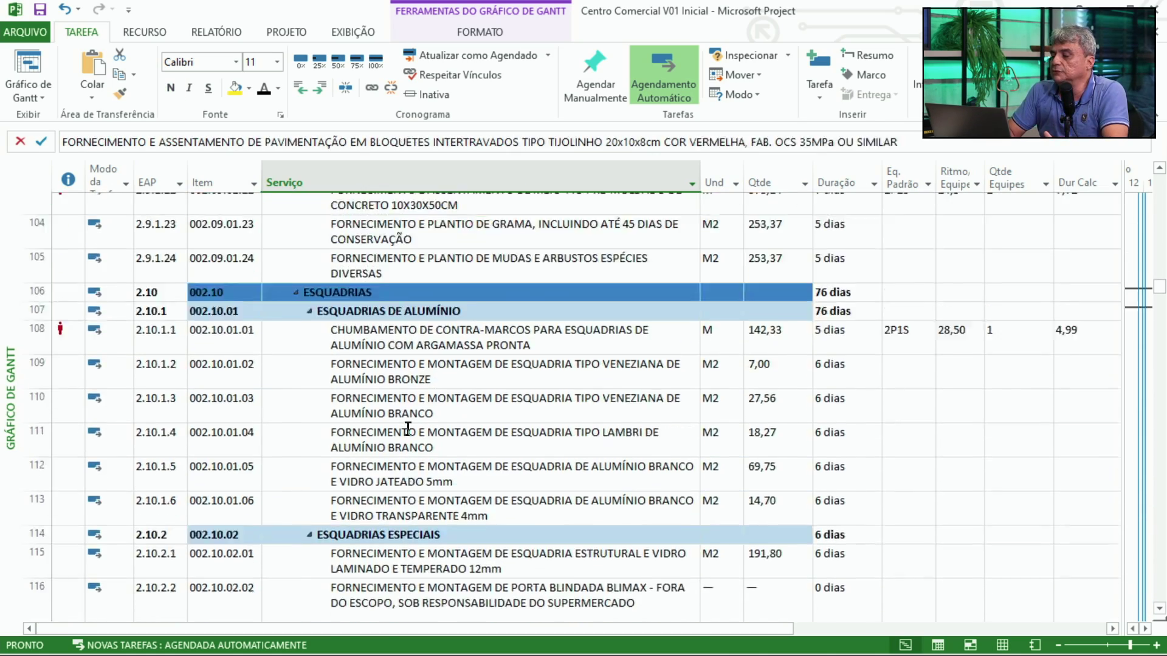
pyautogui.press('Up')
pyautogui.press('Up')
pyautogui.press('Up')
pyautogui.press('Up')
pyautogui.press('Up')
pyautogui.press('Up')
pyautogui.press('Up')
pyautogui.press('Up')
pyautogui.press('Up')
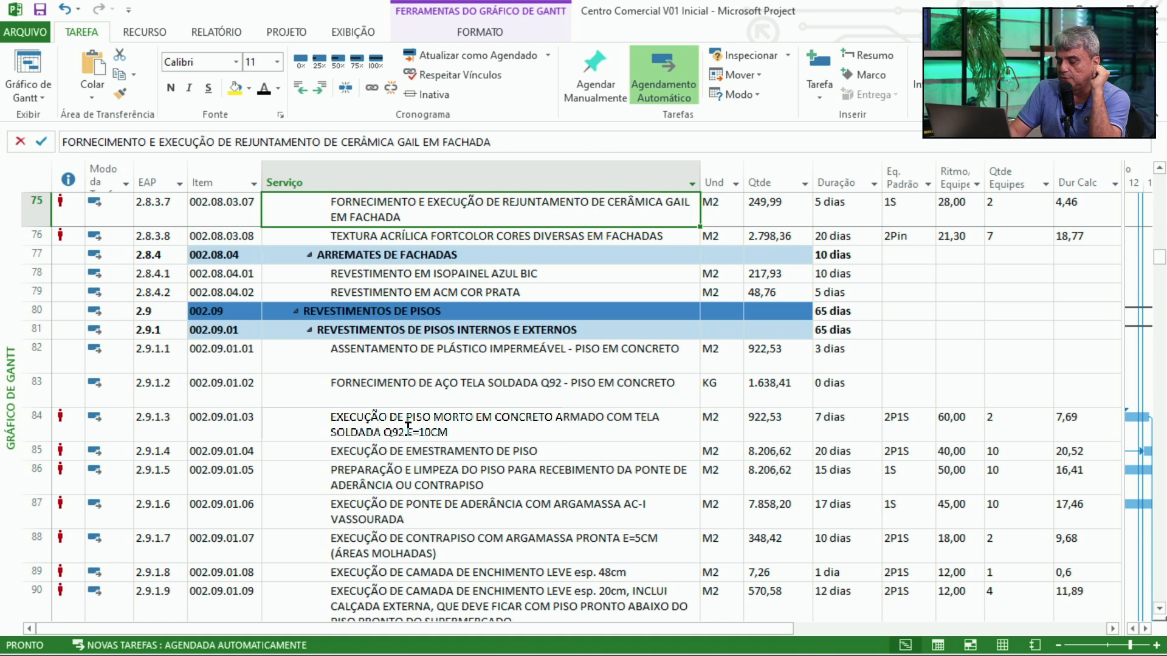
# - Re-examine the façade finishing, mortar and preparation tasks back up to the ARREMATES DE ACABAMENTOS INTERNOS group
pyautogui.press('Up')
pyautogui.press('Up')
pyautogui.press('Up')
pyautogui.press('Up')
pyautogui.press('Up')
pyautogui.press('Up')
pyautogui.press('Up')
pyautogui.press('Up')
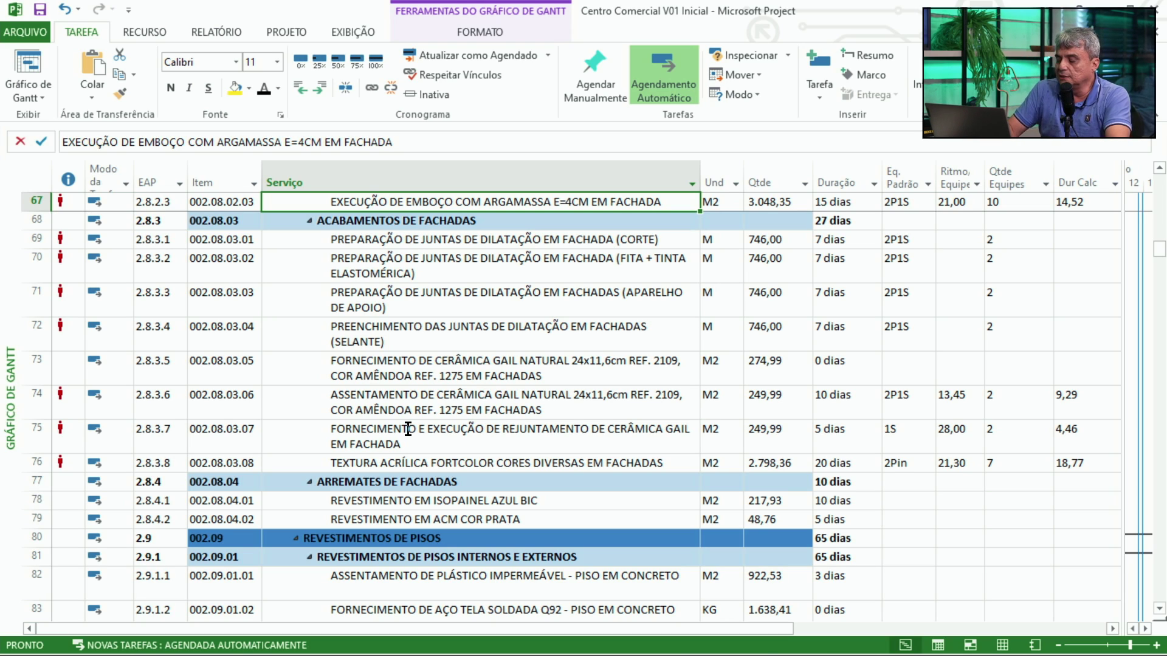
pyautogui.press('Up')
pyautogui.press('Up')
pyautogui.press('Up')
pyautogui.press('Up')
pyautogui.press('Up')
pyautogui.press('Up')
pyautogui.press('Up')
pyautogui.press('Up')
pyautogui.press('Up')
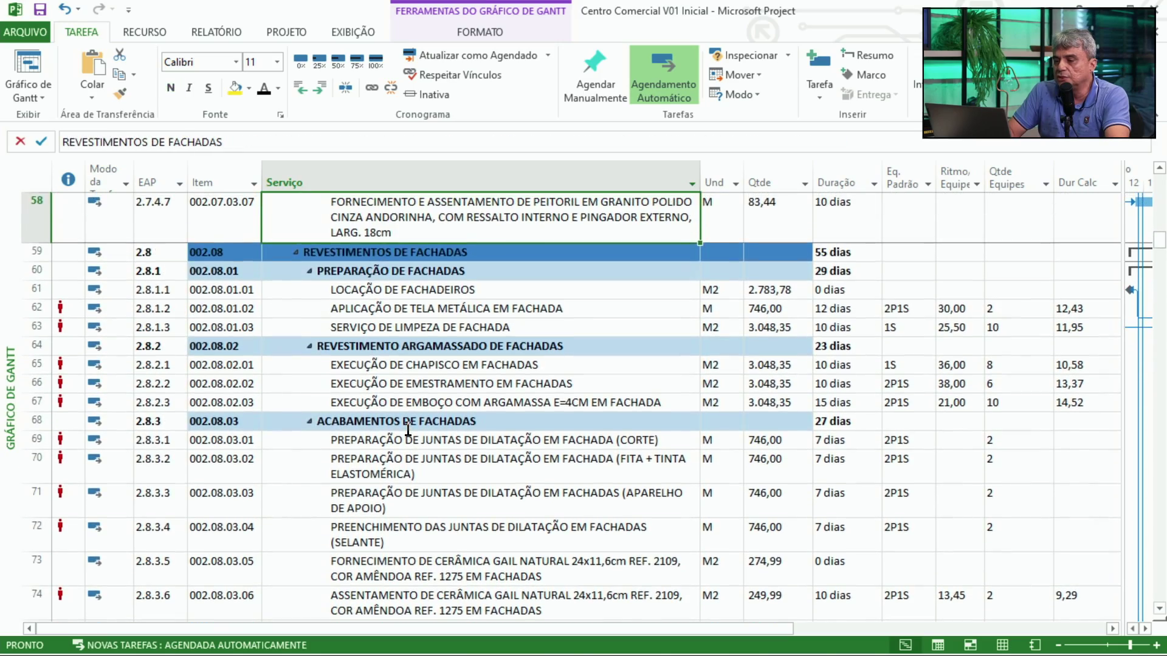
pyautogui.press('Down')
pyautogui.press('Down')
pyautogui.press('Down')
pyautogui.press('Up')
pyautogui.press('Up')
pyautogui.press('Up')
pyautogui.press('pageup')
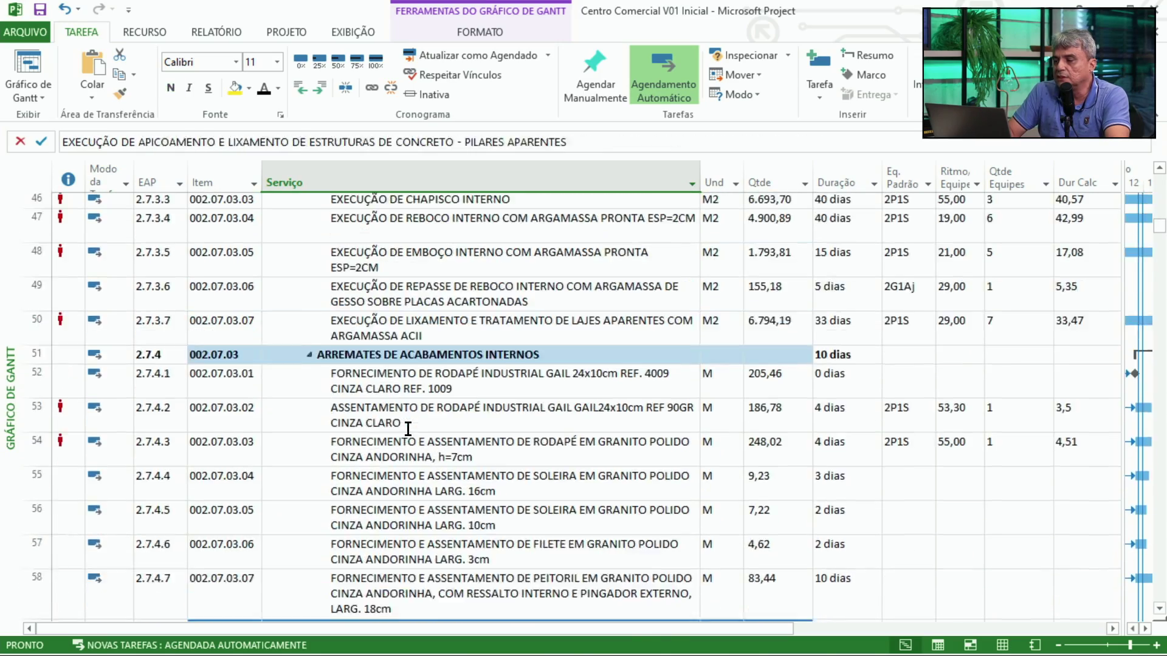
# - Return to the start of the schedule and locate the ALVENARIAS DE ELEVAÇÃO E VEDAÇÃO group
pyautogui.press('Up')
pyautogui.press('Up')
pyautogui.press('Up')
pyautogui.press('Up')
pyautogui.press('Up')
pyautogui.press('Up')
pyautogui.press('Up')
pyautogui.press('Up')
pyautogui.press('Up')
pyautogui.press('Up')
pyautogui.press('Up')
pyautogui.press('Up')
pyautogui.press('Up')
pyautogui.press('Up')
pyautogui.press('Up')
pyautogui.press('Up')
pyautogui.press('Up')
pyautogui.press('Up')
pyautogui.press('Up')
pyautogui.press('Up')
pyautogui.press('Down')
pyautogui.press('Down')
pyautogui.press('Down')
pyautogui.press('Down')
pyautogui.press('Down')
pyautogui.press('Down')
pyautogui.press('Down')
pyautogui.press('Down')
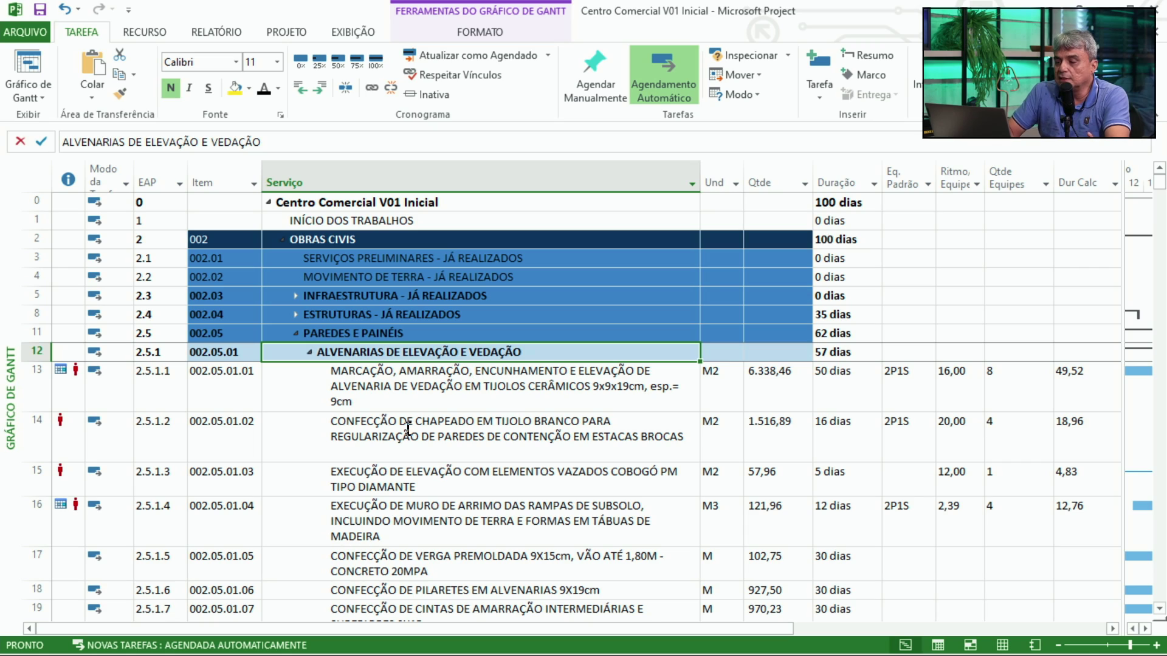
# - Examine the first four masonry services under item 002.05.01, from ceramic brick walls to the ramp retaining wall
pyautogui.click(35, 352)
pyautogui.click(375, 385)
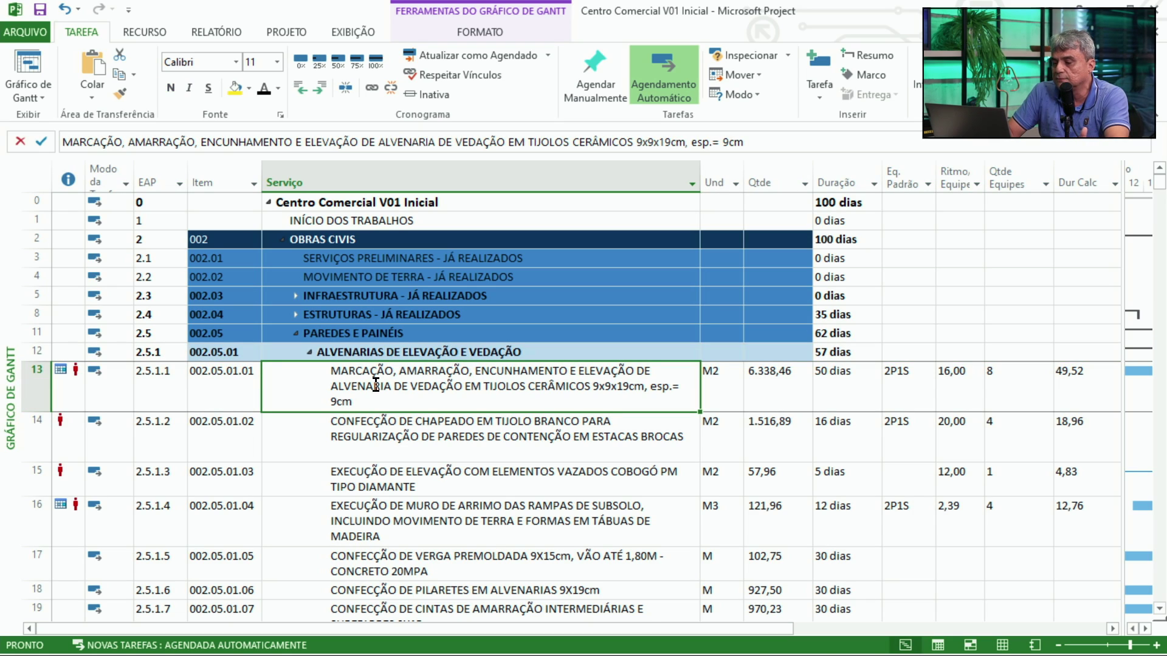
pyautogui.press('Down')
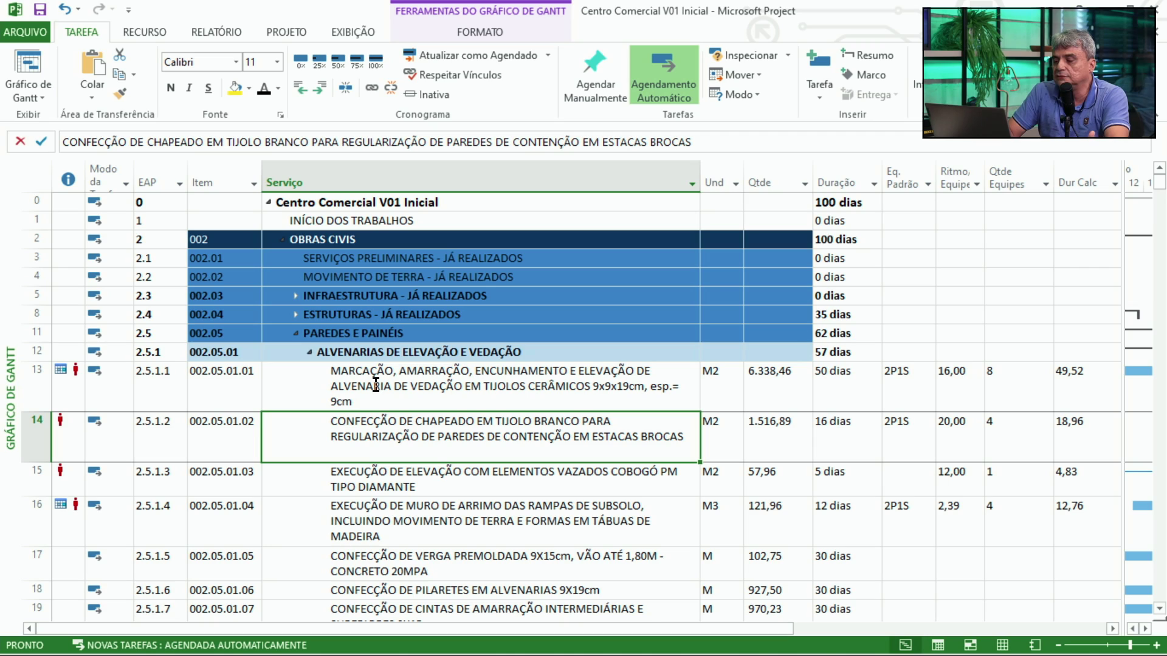
pyautogui.press('Down')
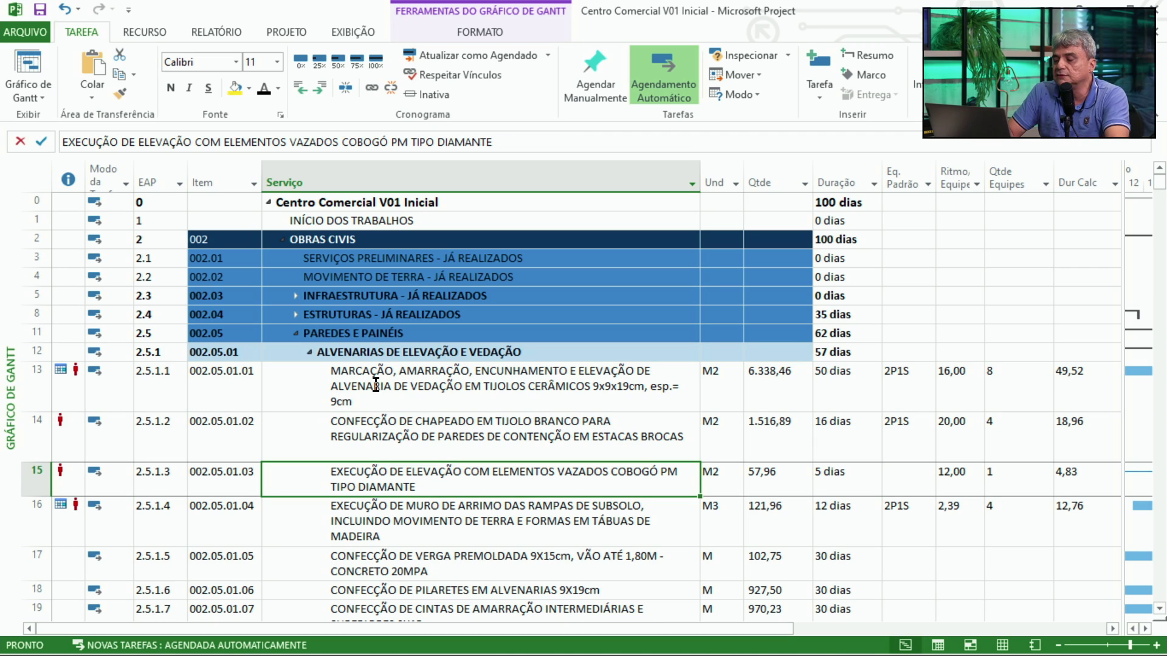
pyautogui.press('Down')
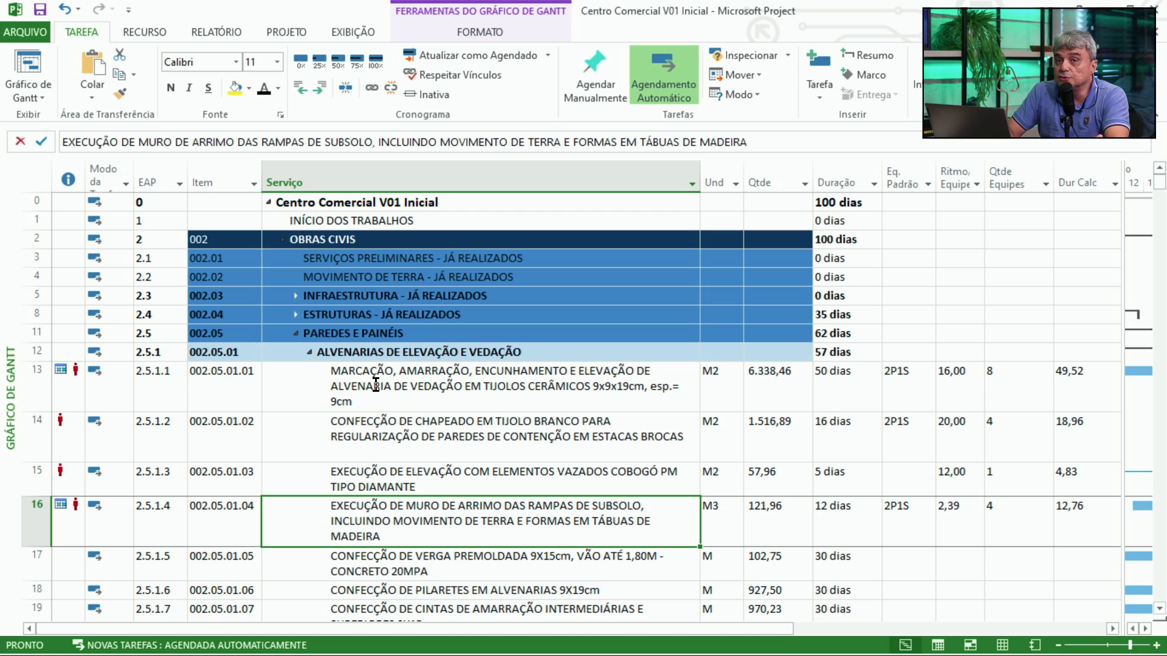
pyautogui.press('Up')
pyautogui.press('Up')
pyautogui.press('Up')
# - Check the quantities of the first masonry tasks and the team production rate of the ceramic brick wall task
pyautogui.press('Right')
pyautogui.press('Right')
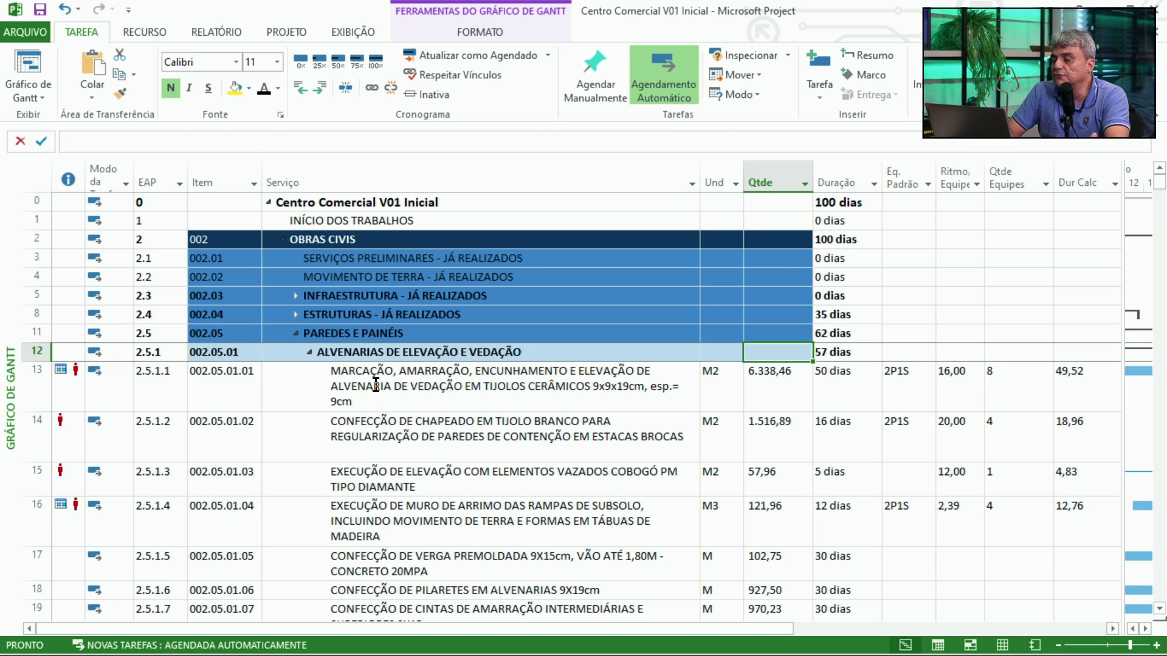
pyautogui.press('Down')
pyautogui.press('Down')
pyautogui.press('Down')
pyautogui.press('Up')
pyautogui.press('Up')
pyautogui.press('Down')
pyautogui.press('Down')
pyautogui.press('Down')
pyautogui.press('Up')
pyautogui.press('Up')
pyautogui.press('Up')
pyautogui.press('Right')
pyautogui.press('Right')
pyautogui.press('Right')
pyautogui.press('Right')
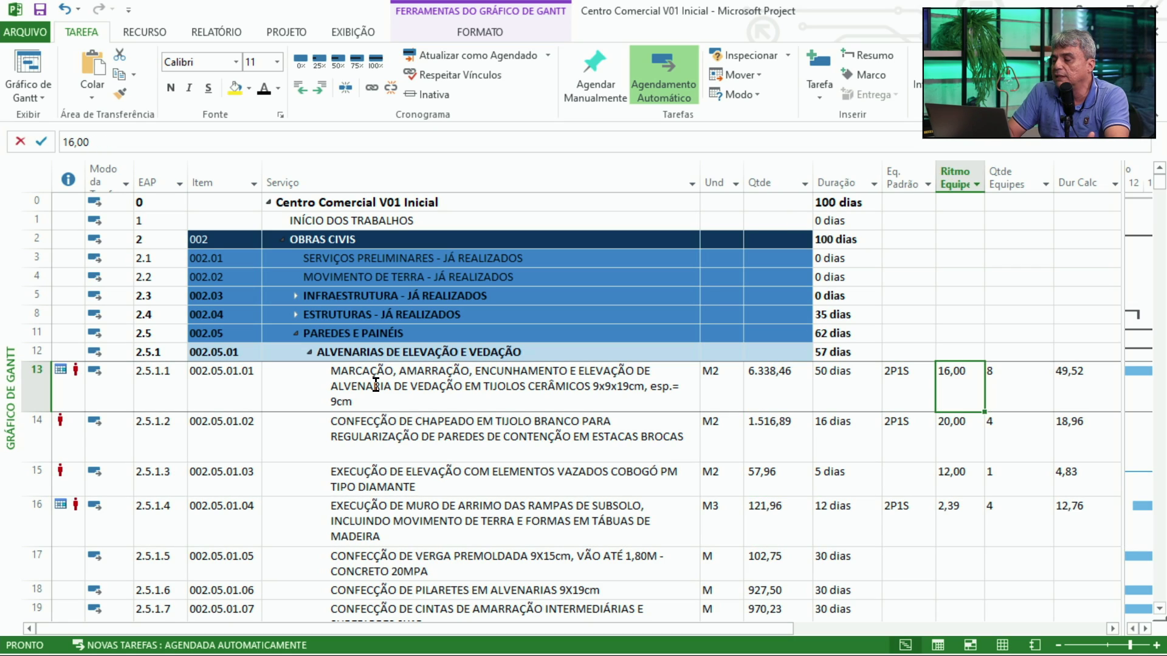
pyautogui.press('Left')
pyautogui.press('Left')
pyautogui.press('Left')
pyautogui.press('Left')
pyautogui.press('Left')
pyautogui.press('Left')
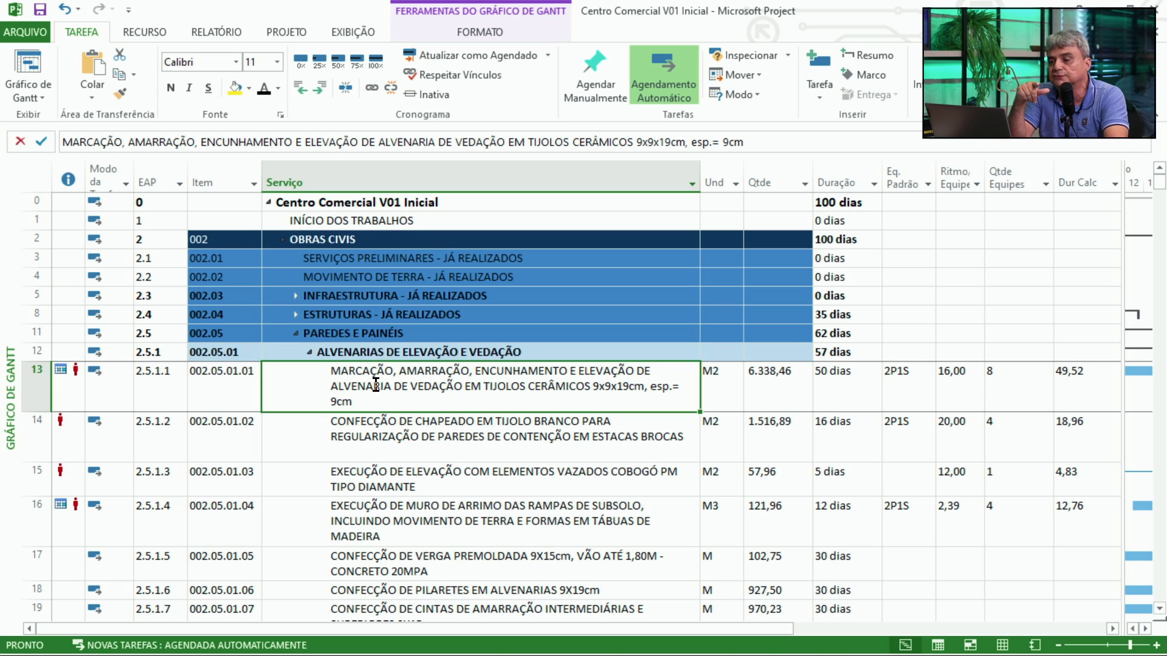
# - Compare the descriptions of the brick wall, chapeado, cobogó and following masonry services in item 002.05.01
pyautogui.press('Down')
pyautogui.press('Down')
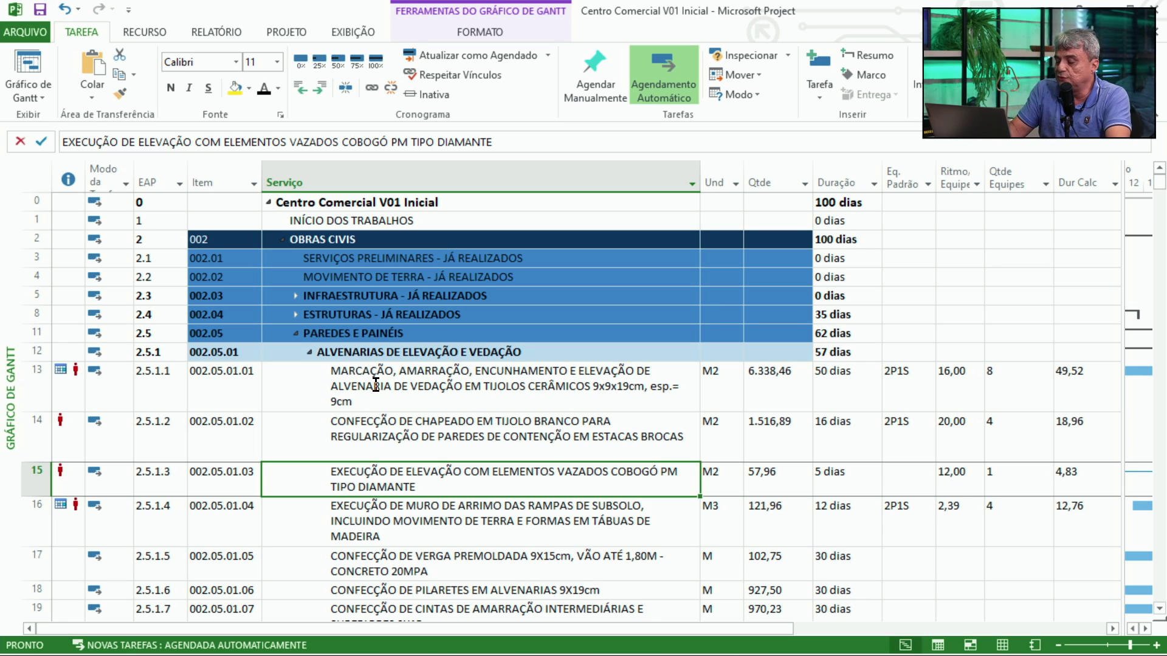
pyautogui.press('Up')
pyautogui.press('Up')
pyautogui.press('Up')
pyautogui.press('Down')
pyautogui.press('Down')
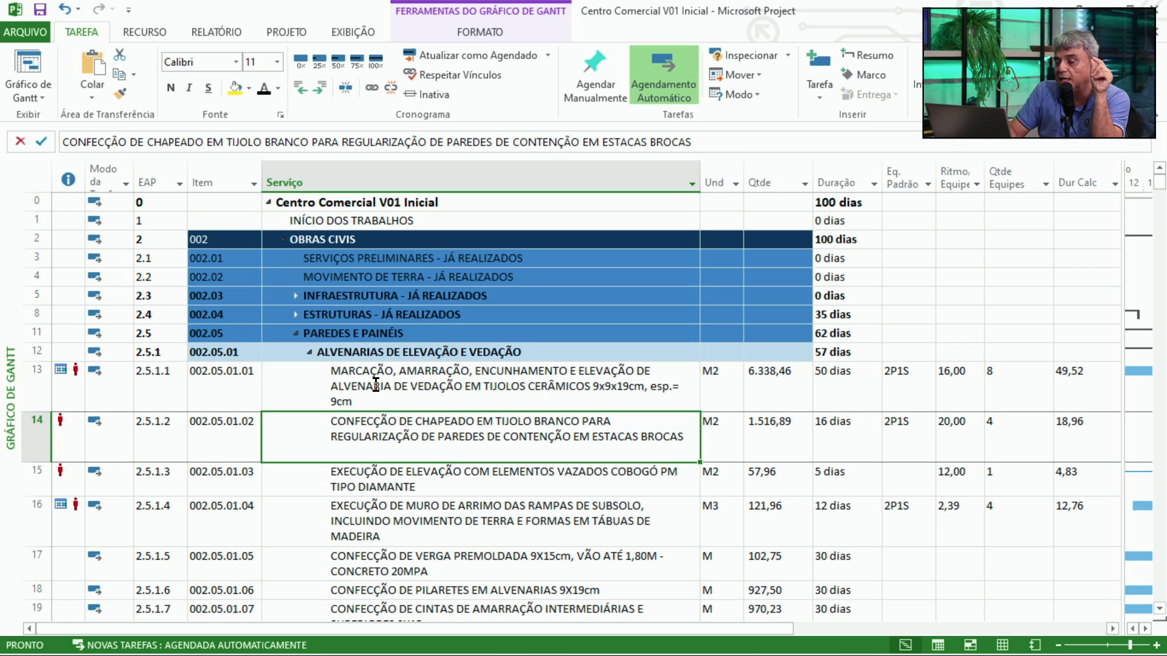
pyautogui.press('Down')
pyautogui.press('Down')
pyautogui.press('Down')
pyautogui.press('Up')
pyautogui.press('Up')
pyautogui.press('Up')
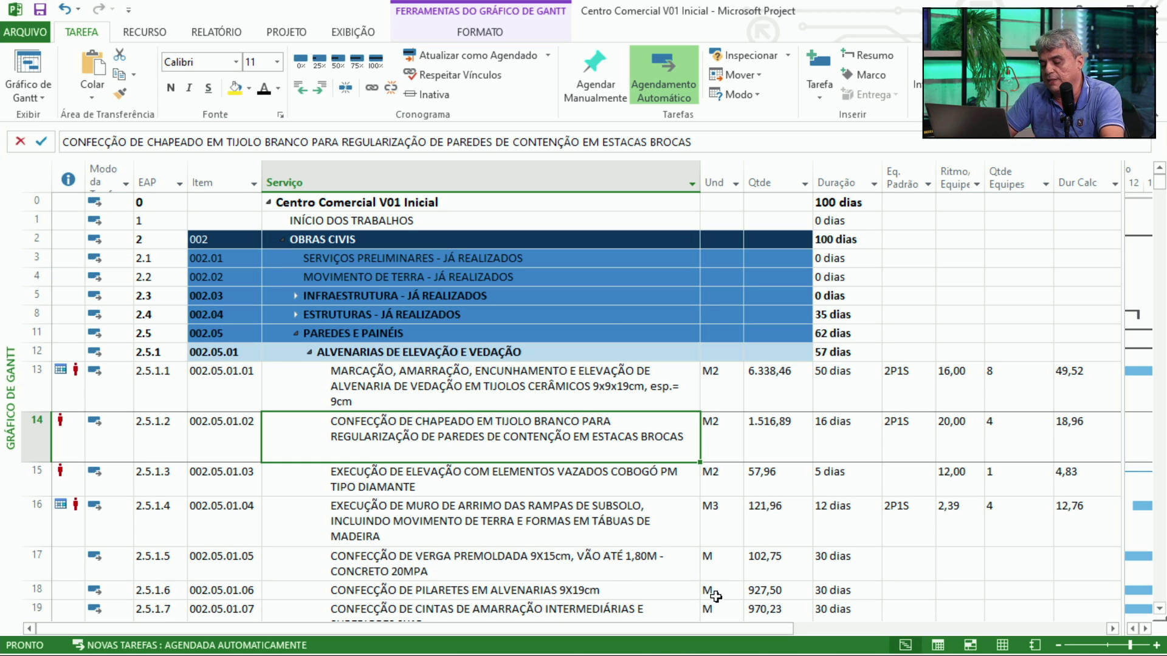
# - Switch to the Centro Comercial V02 Executivo Detalhado schedule and widen the Serviço column to show the full service names
pyautogui.hotkey('alt', 'Tab')
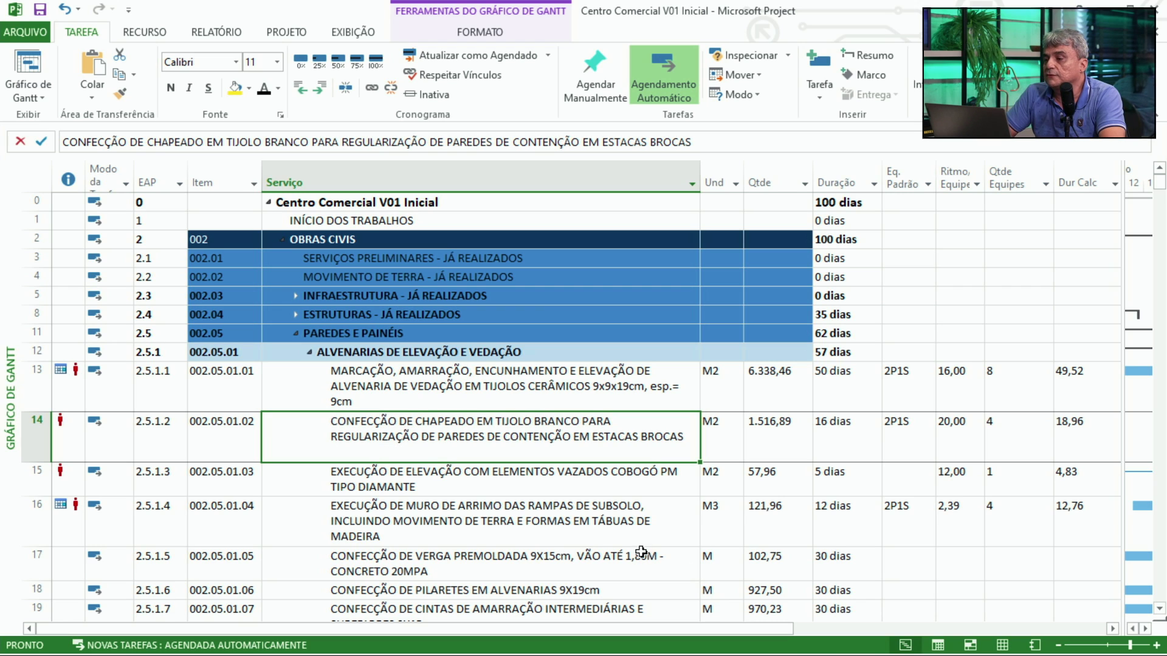
pyautogui.hotkey('alt', 'Tab')
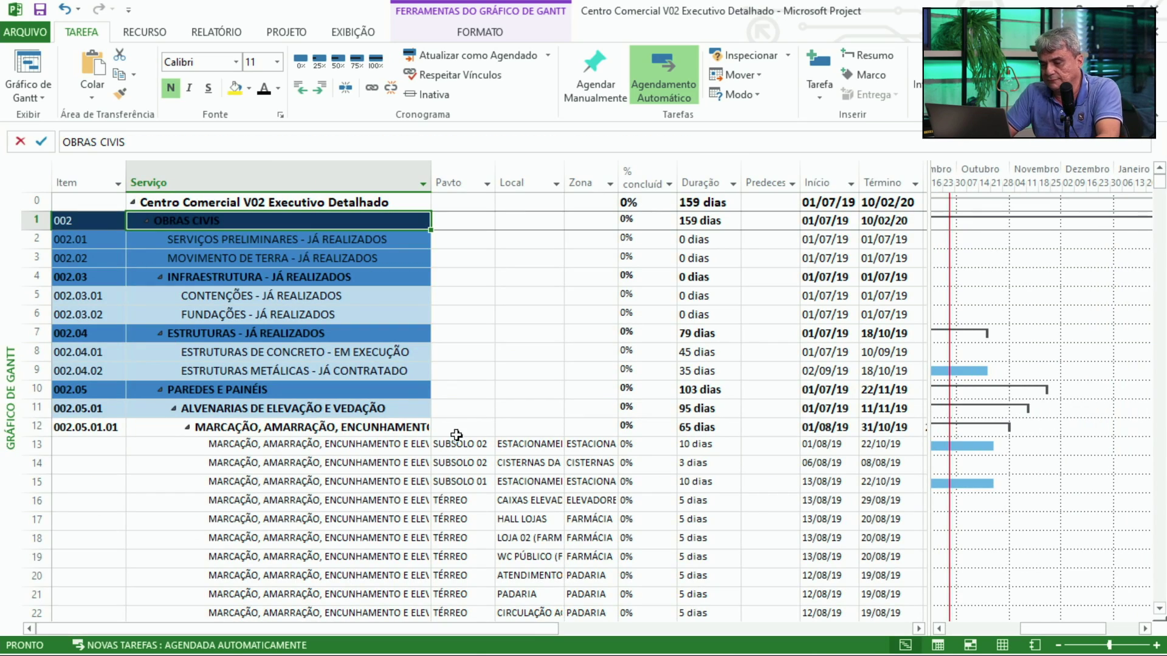
pyautogui.moveTo(432, 170); pyautogui.dragTo(589, 182)
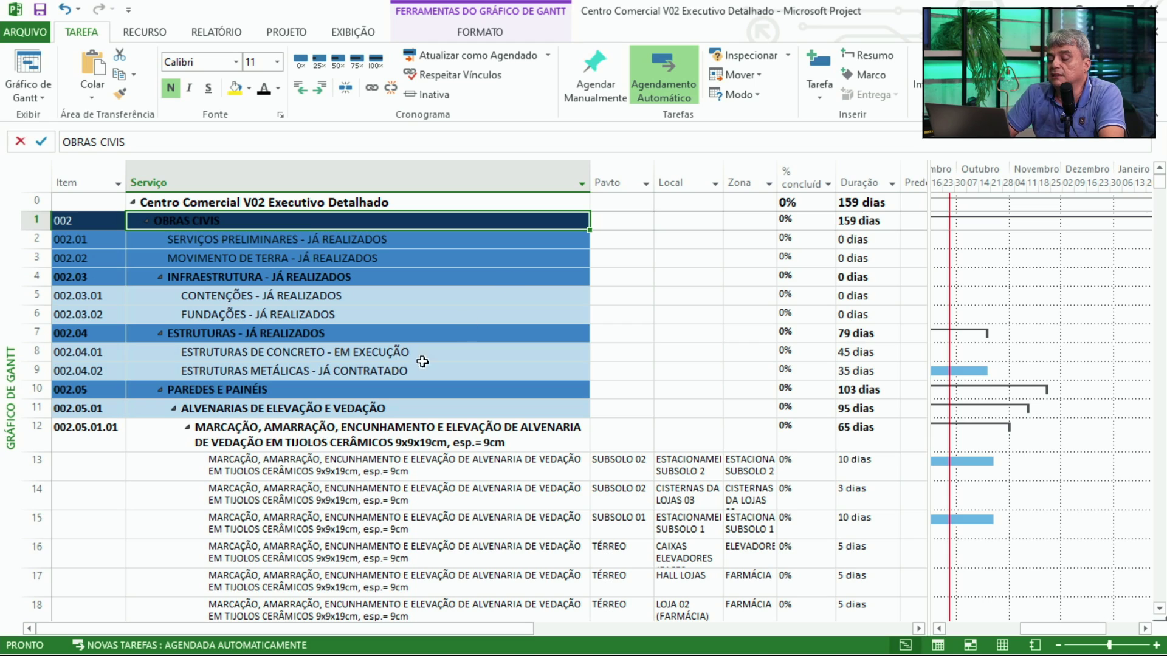
# - Collapse the INFRAESTRUTURA and ESTRUTURAS groups and select the first SUBSOLO 02 ceramic brick masonry task
pyautogui.click(393, 374)
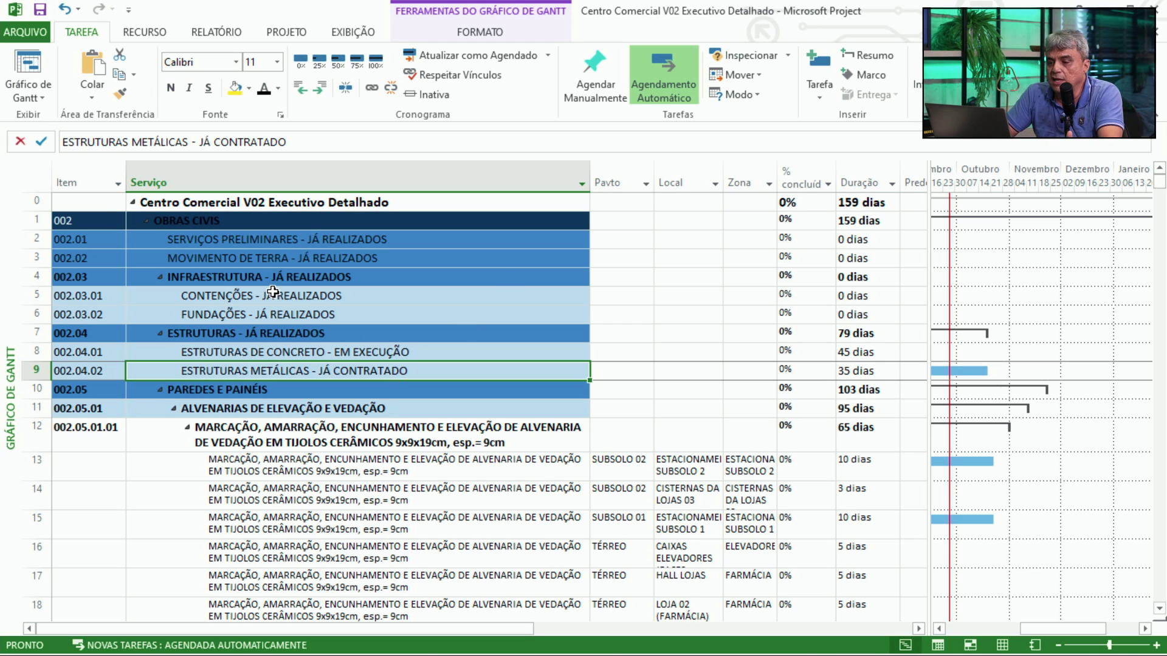
pyautogui.click(158, 277)
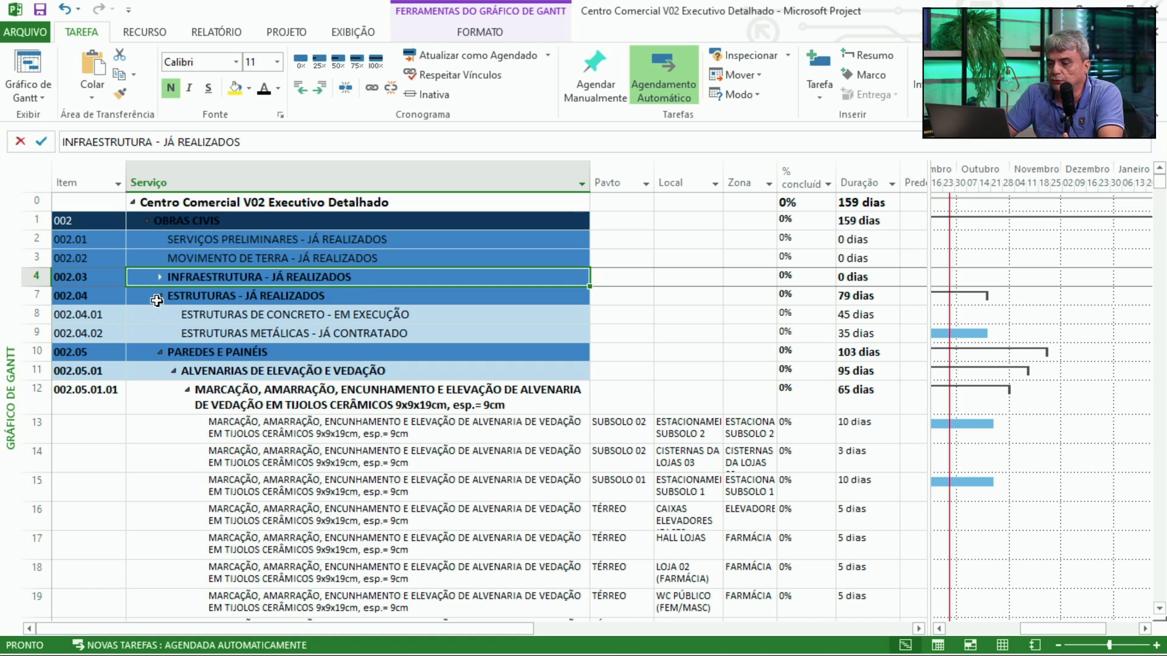
pyautogui.click(159, 296)
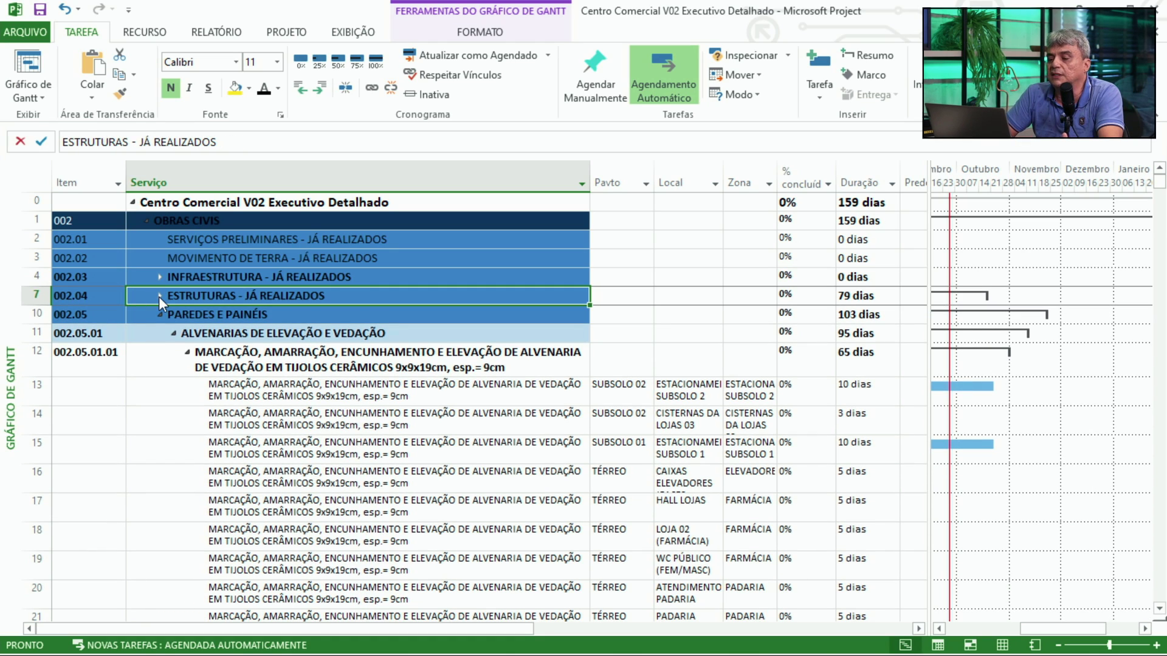
pyautogui.click(338, 384)
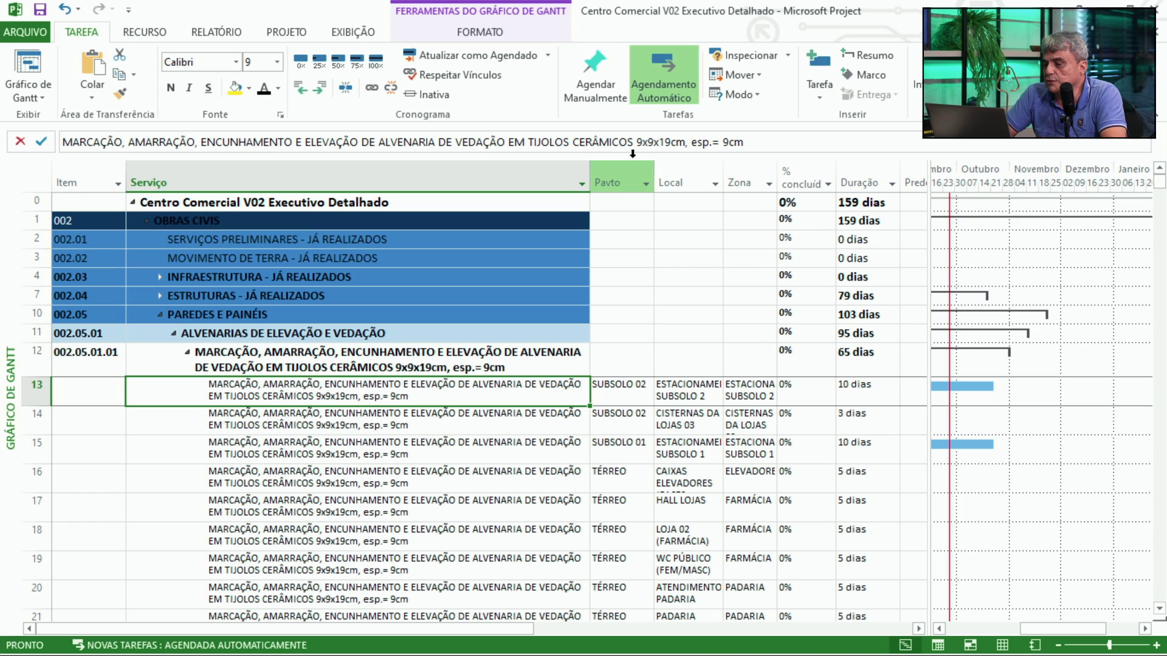
# - Widen the Pavto, Local and Zona columns so the full location names fit
pyautogui.moveTo(655, 162); pyautogui.dragTo(685, 167)
pyautogui.moveTo(755, 175); pyautogui.dragTo(880, 175)
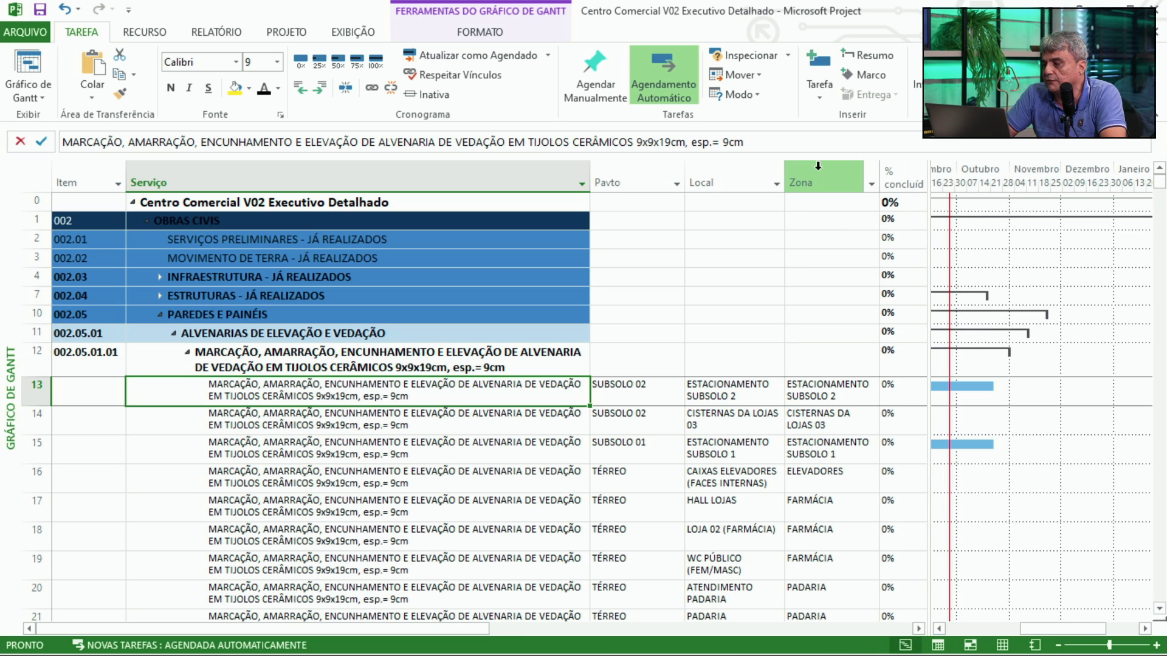
pyautogui.moveTo(784, 173); pyautogui.dragTo(843, 166)
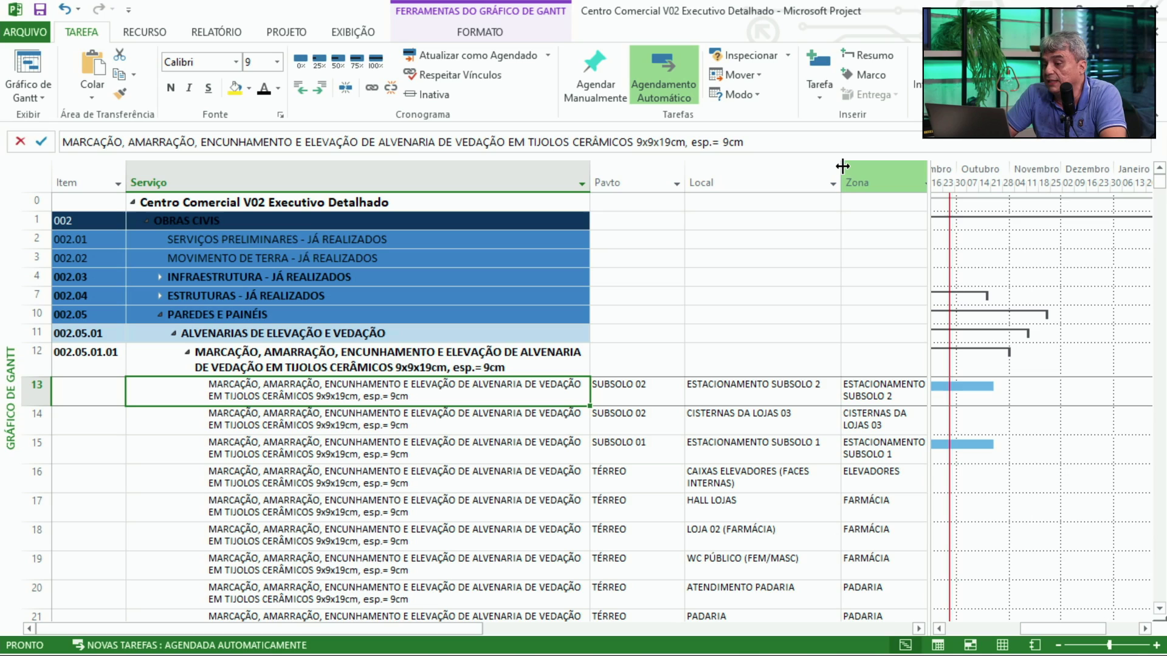
# - Collapse the ceramic brick masonry item 002.05.01.01, select its row, and expand it again into its location tasks
pyautogui.click(189, 357)
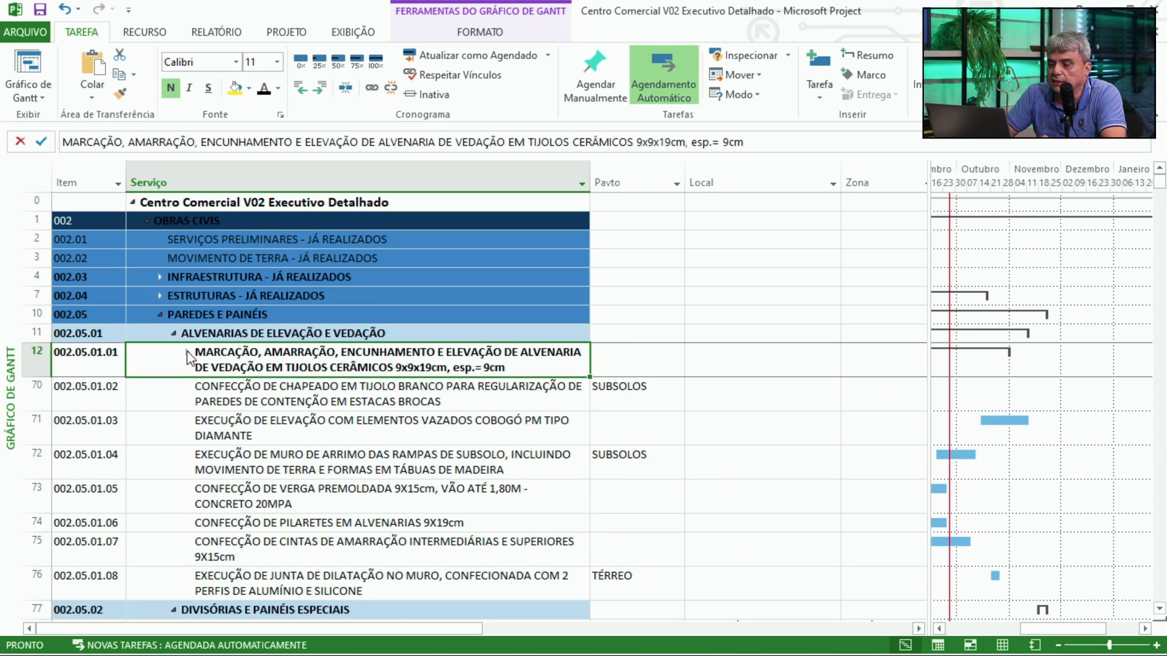
pyautogui.click(25, 360)
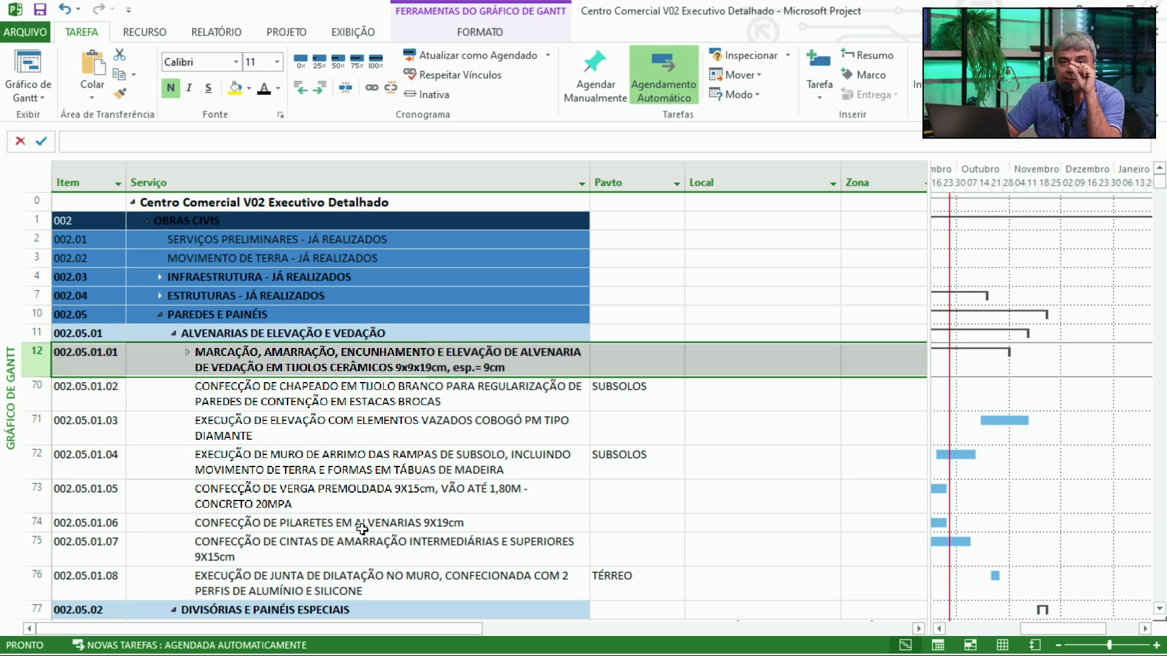
pyautogui.click(187, 353)
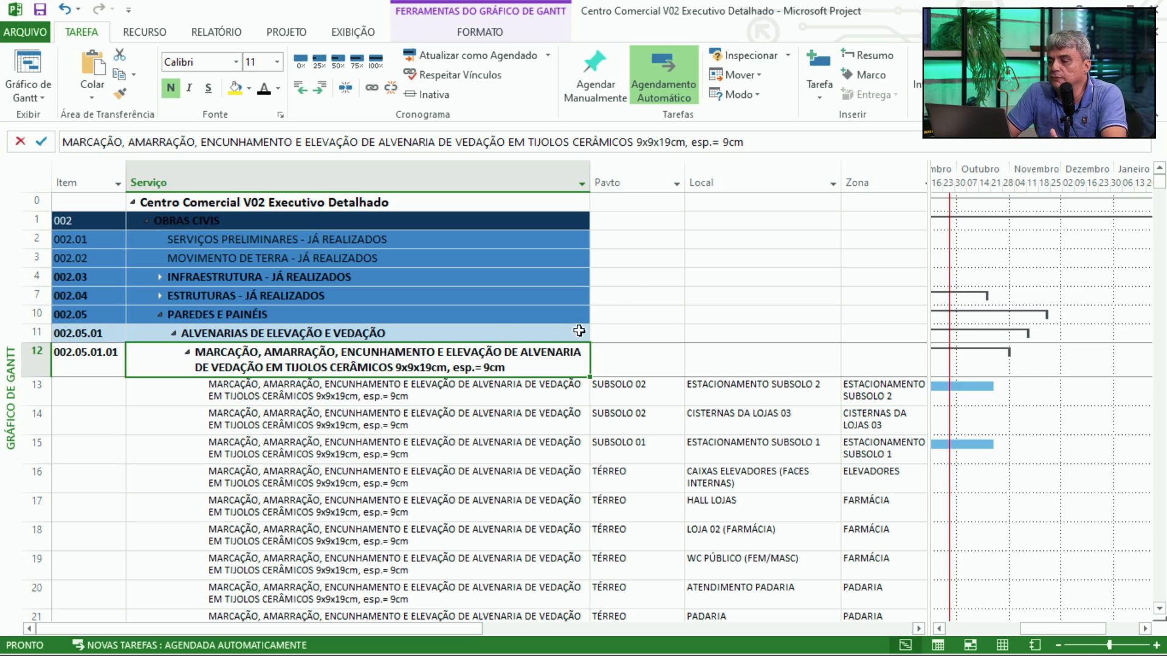
# - Highlight the Pavto, Local and Zona columns one after another
pyautogui.click(627, 181)
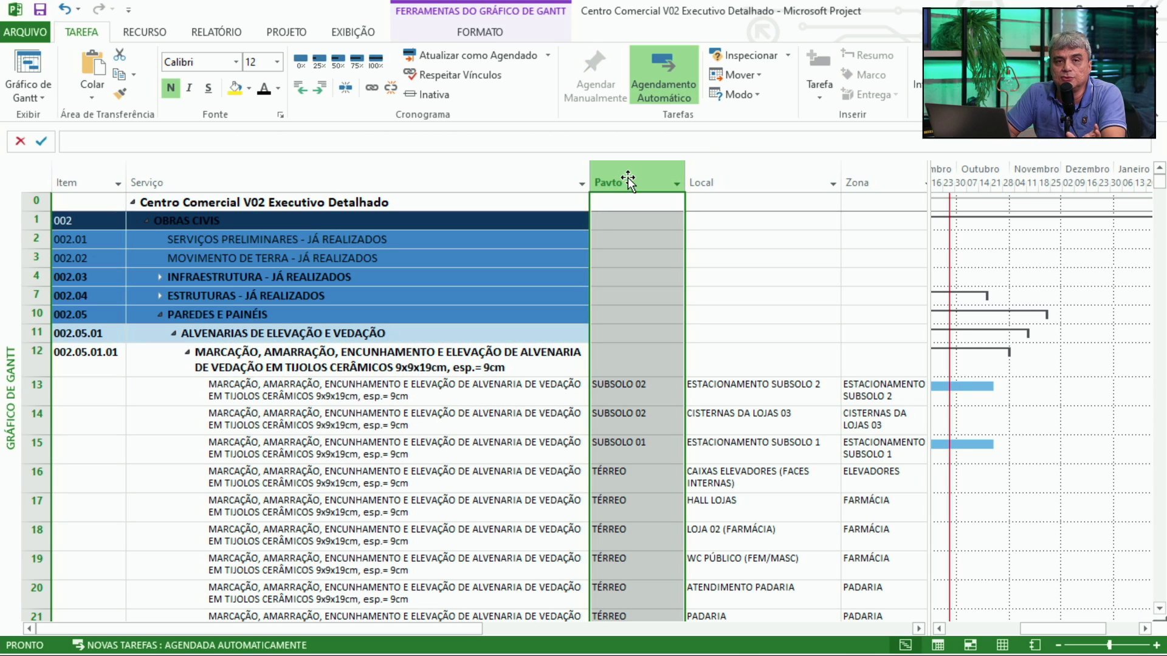
pyautogui.click(746, 183)
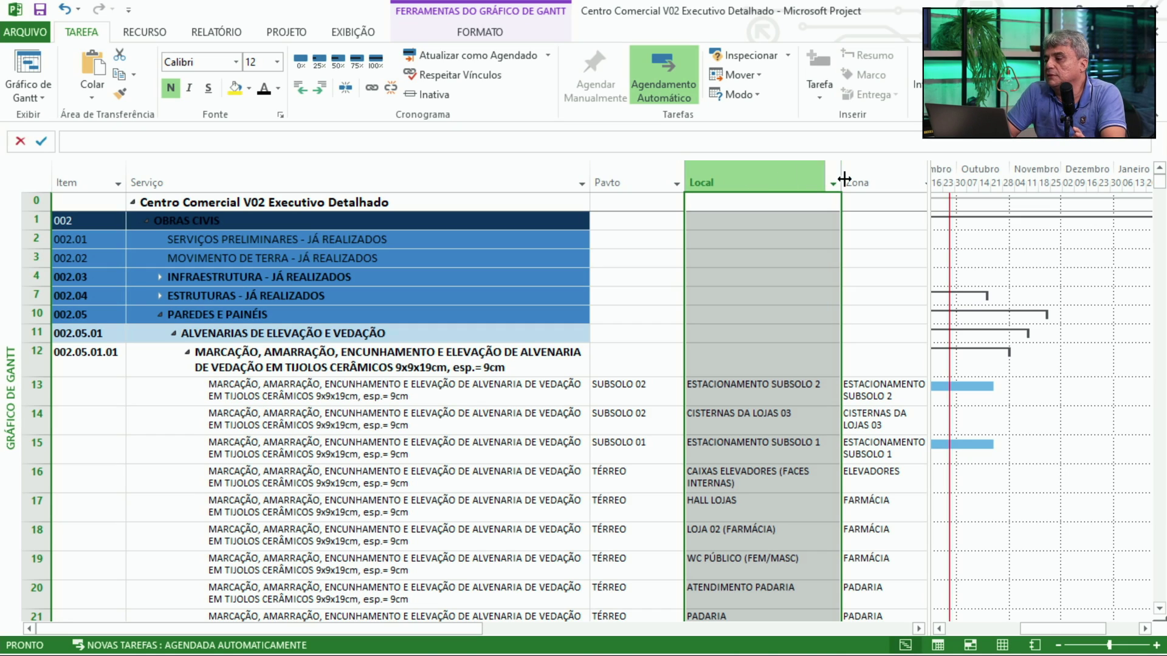
pyautogui.click(868, 181)
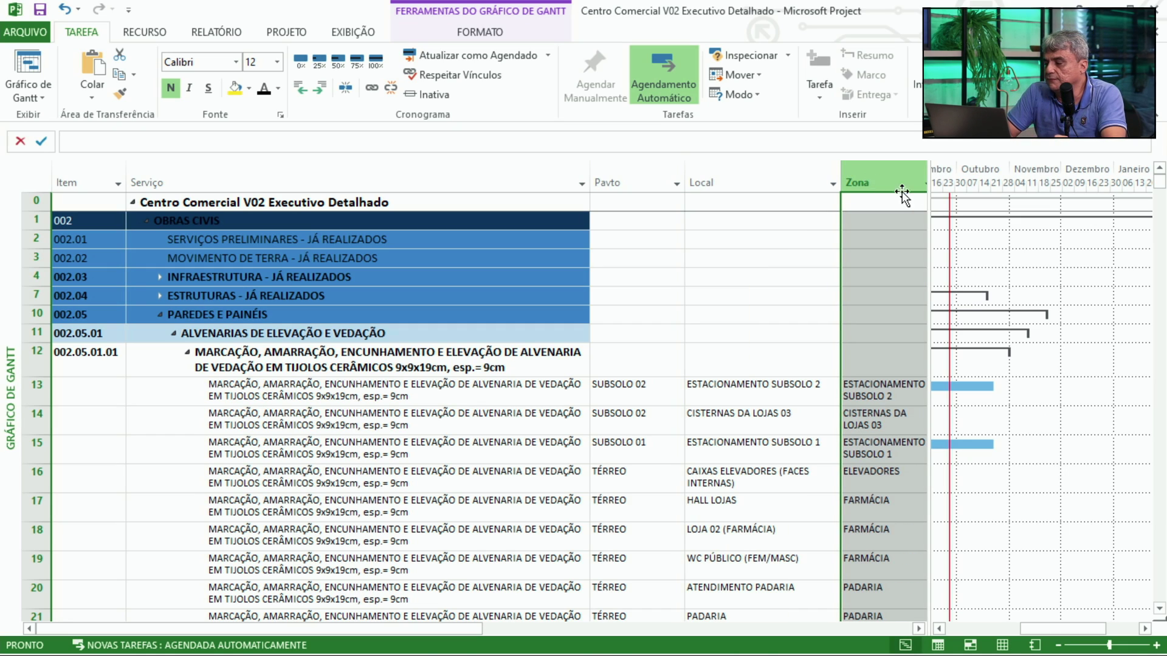
# - Enlarge the task table area and widen the Zona and Local columns further
pyautogui.moveTo(928, 209); pyautogui.dragTo(989, 214)
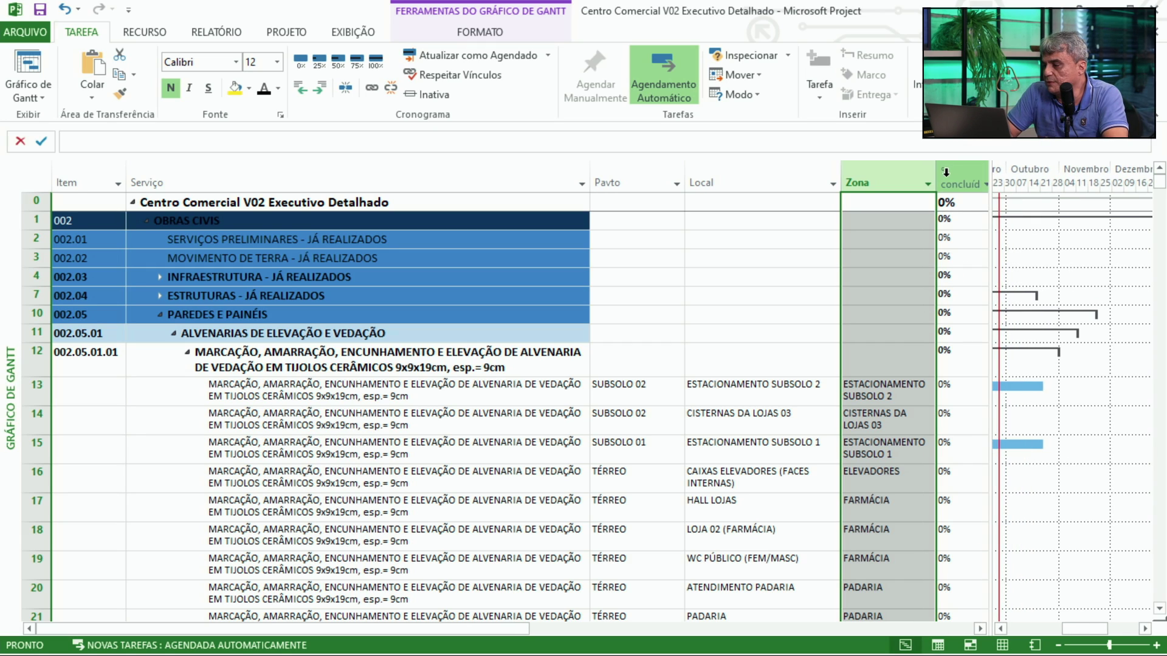
pyautogui.moveTo(937, 177); pyautogui.dragTo(962, 177)
pyautogui.moveTo(842, 171); pyautogui.dragTo(871, 167)
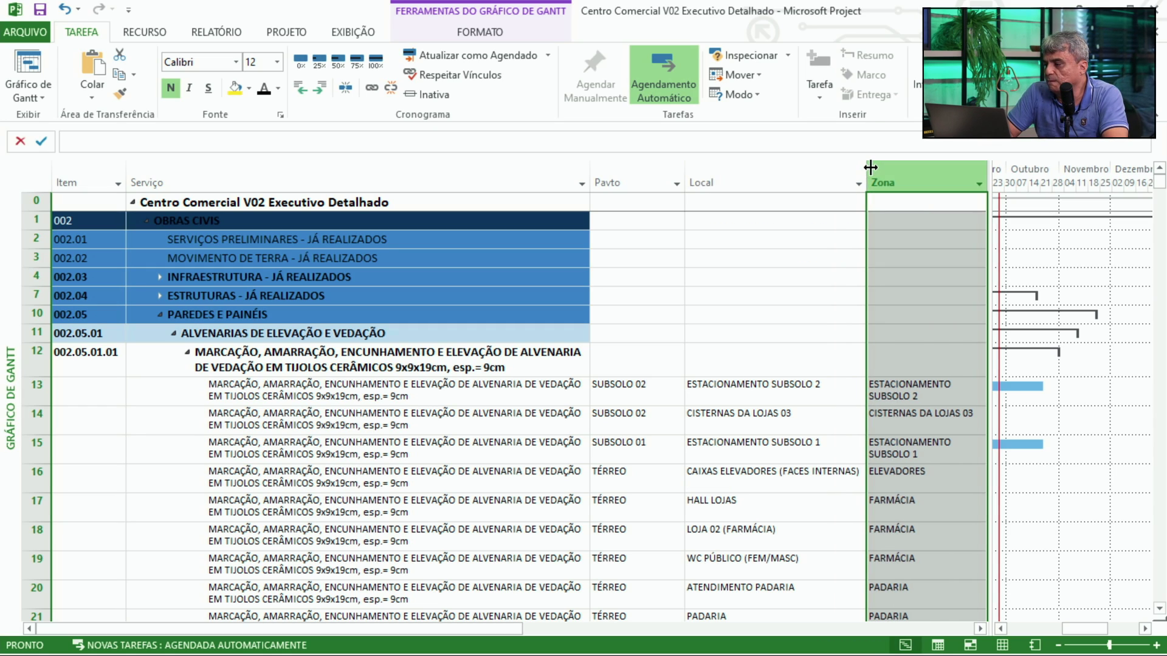
# - Check the Pavto, Local and Zona entries of the first ceramic brick masonry task, row 13
pyautogui.click(460, 394)
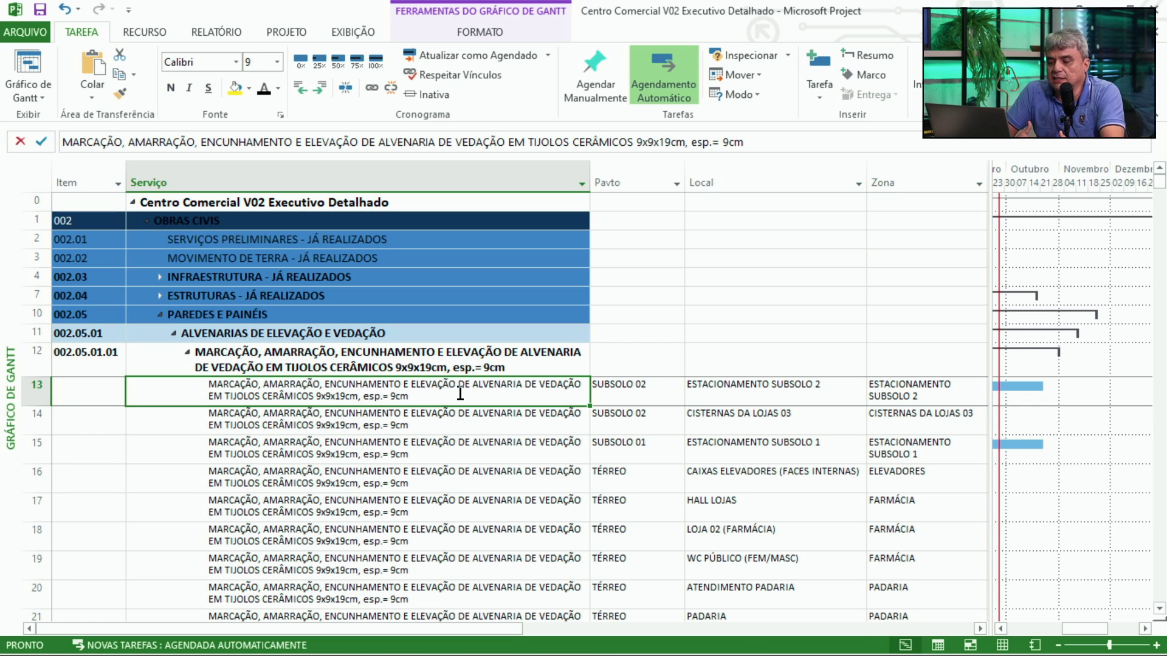
pyautogui.press('Right')
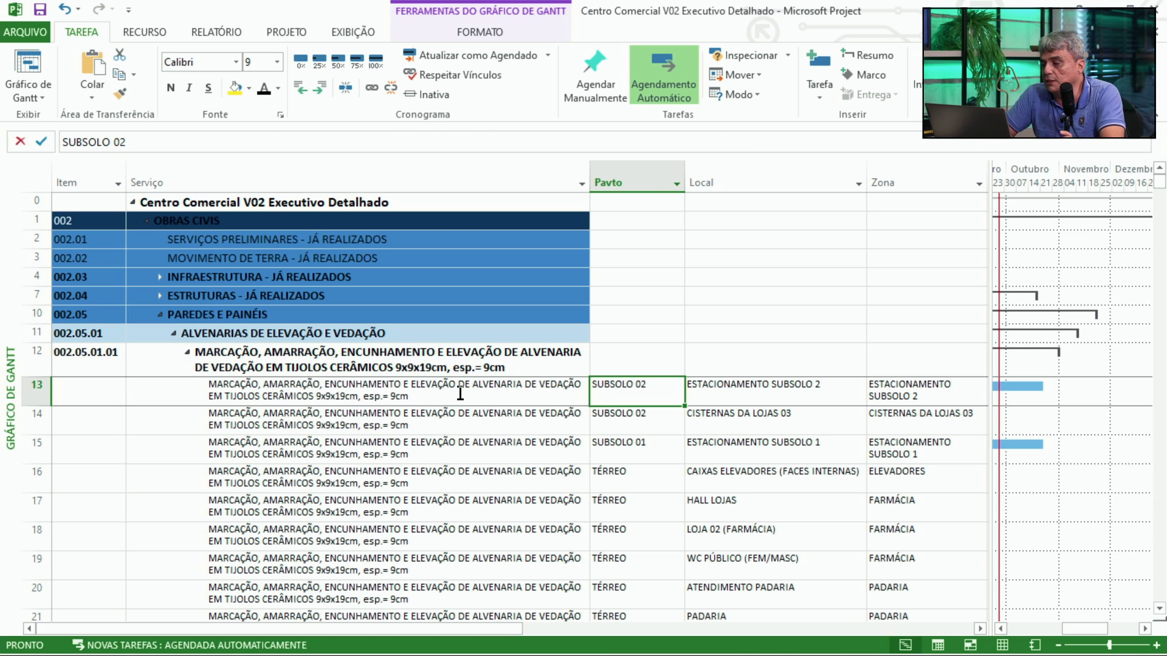
pyautogui.click(745, 394)
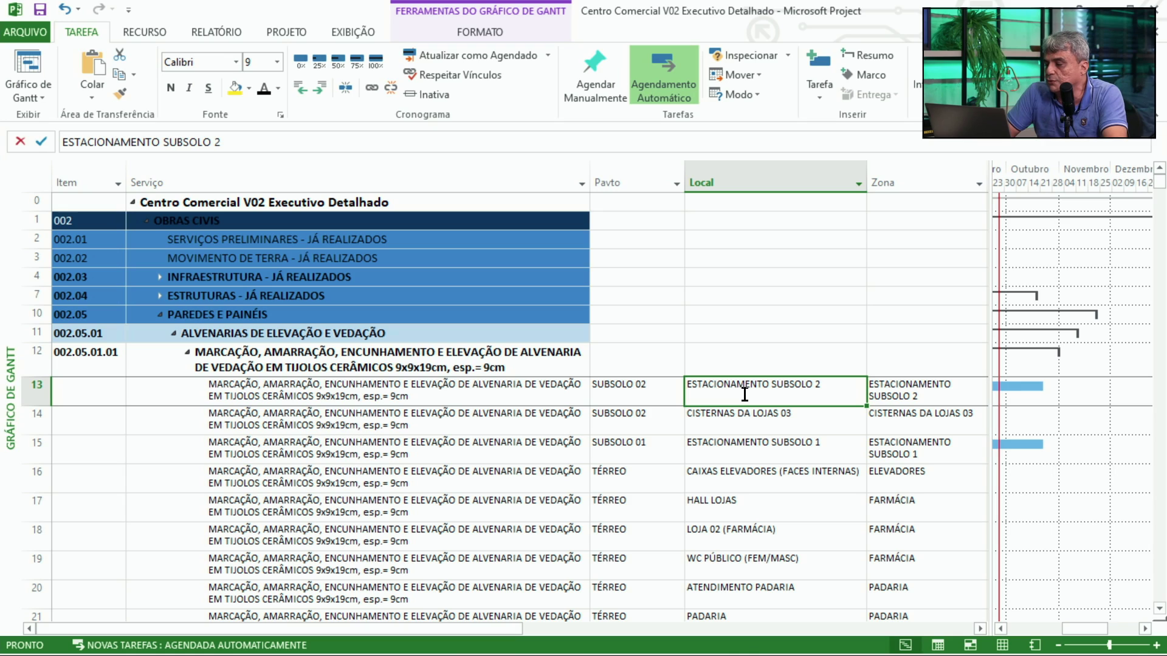
pyautogui.press('Right')
pyautogui.press('Left')
pyautogui.press('Right')
pyautogui.press('Left')
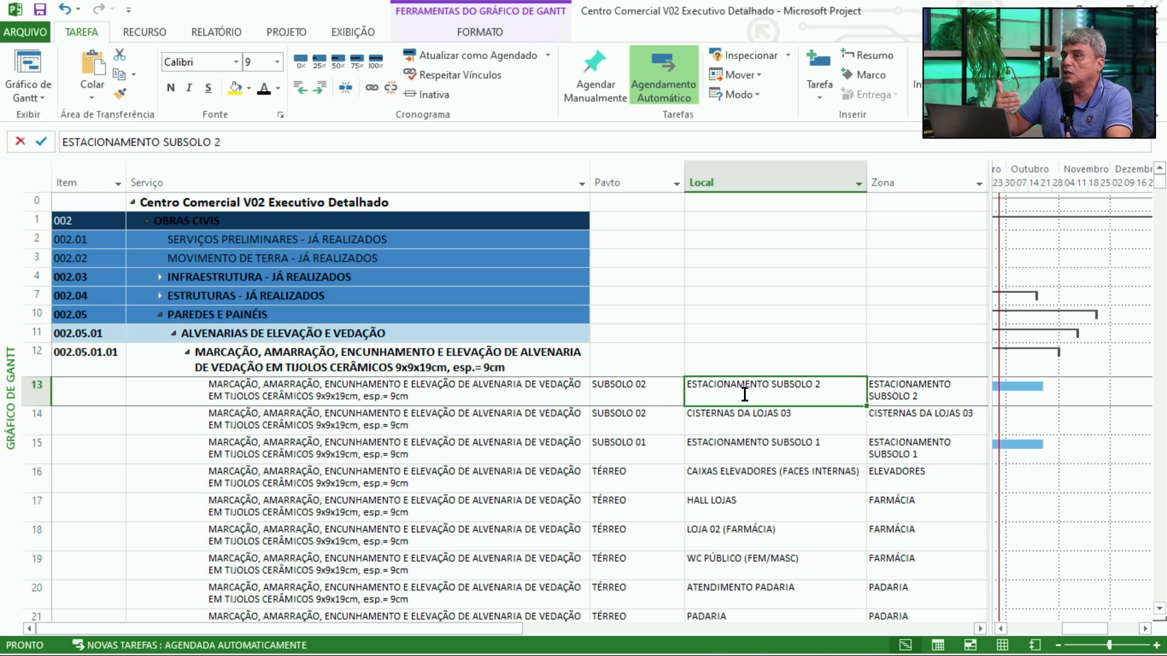
# - Highlight the TÉRREO masonry tasks of the FARMÁCIA zone, rows 17 to 19
pyautogui.click(37, 505)
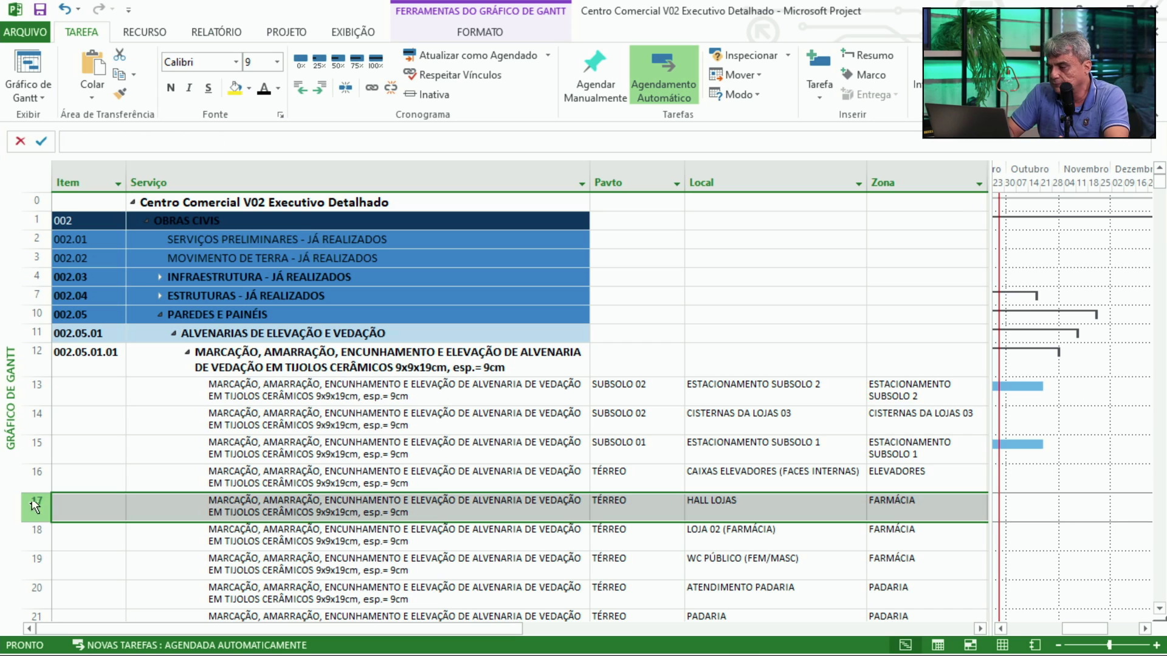
pyautogui.click(1159, 608)
pyautogui.click(1158, 608)
pyautogui.click(1159, 609)
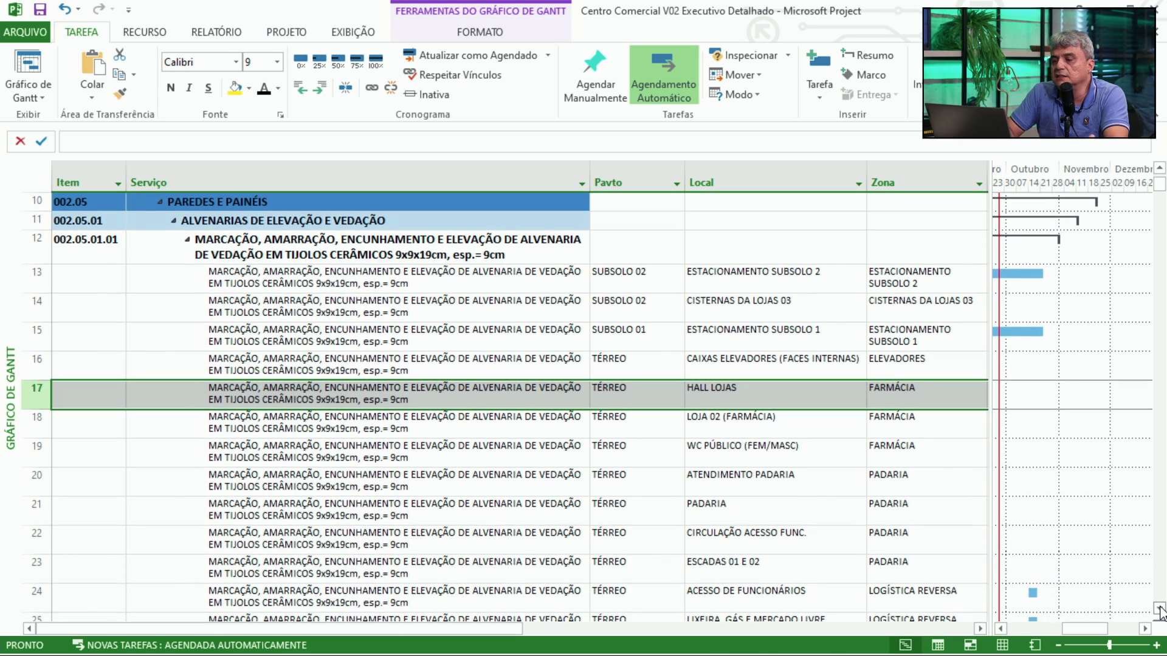
pyautogui.click(1158, 608)
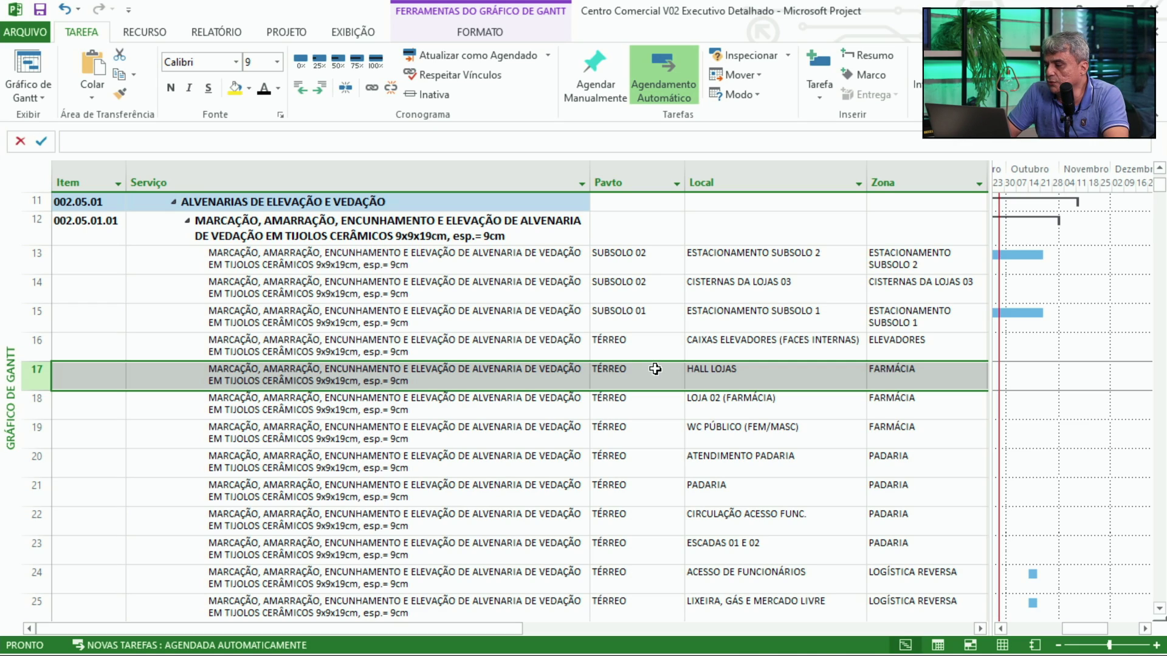
pyautogui.hotkey('shift', 'Down')
pyautogui.hotkey('shift', 'Down')
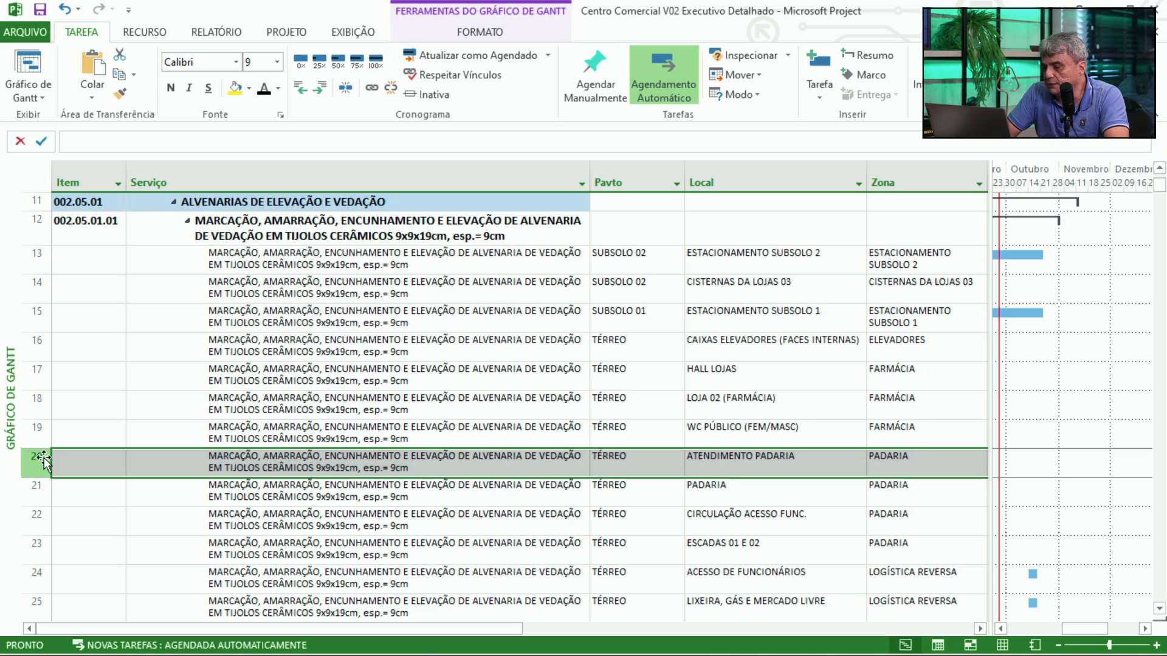
# - Highlight the TÉRREO masonry tasks of the PADARIA zone, rows 20 to 23
pyautogui.hotkey('shift', 'Down')
pyautogui.hotkey('shift', 'Down')
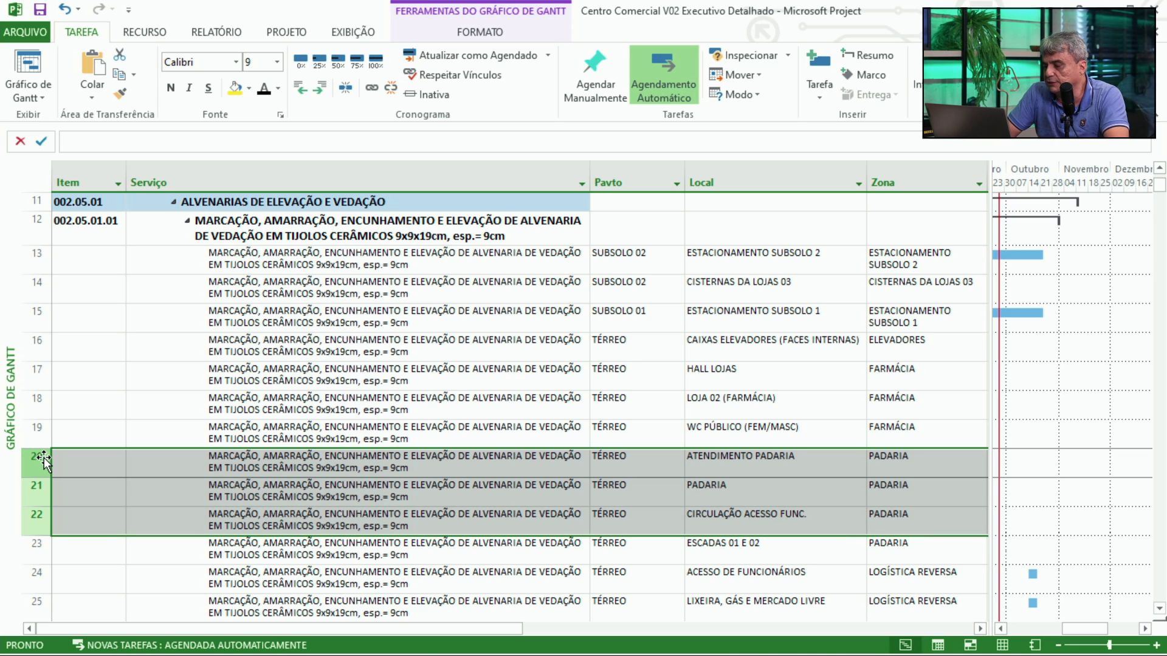
pyautogui.hotkey('shift', 'Down')
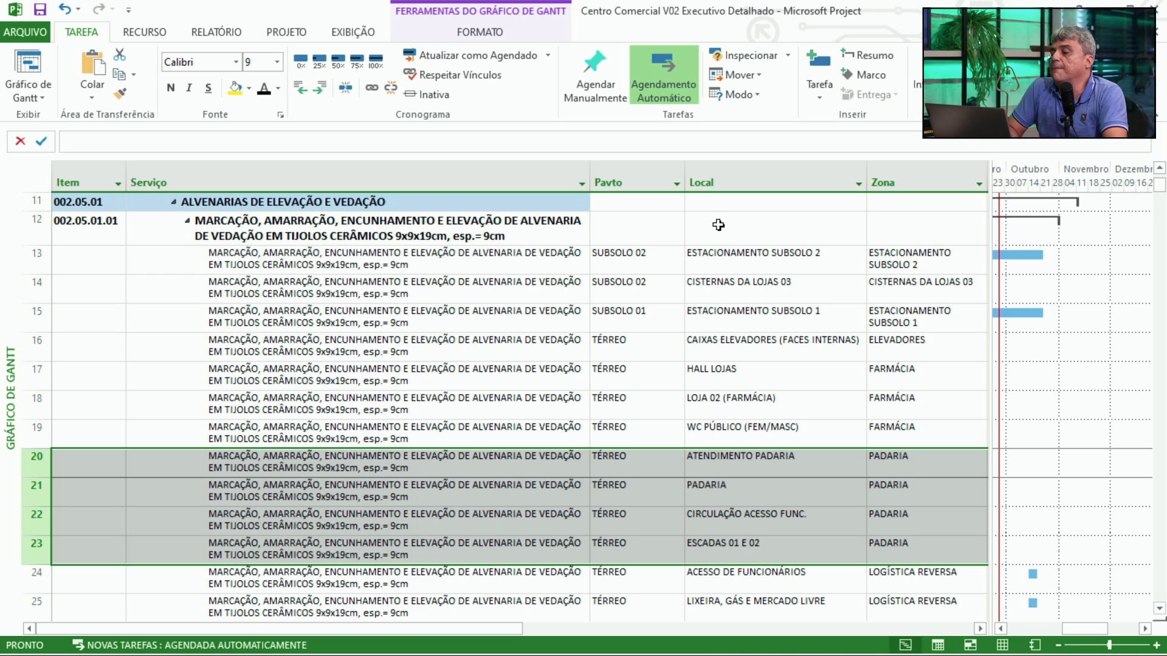
# - Highlight the Pavto and Zona columns and match them with the FARMÁCIA tasks in rows 17 to 19
pyautogui.click(633, 183)
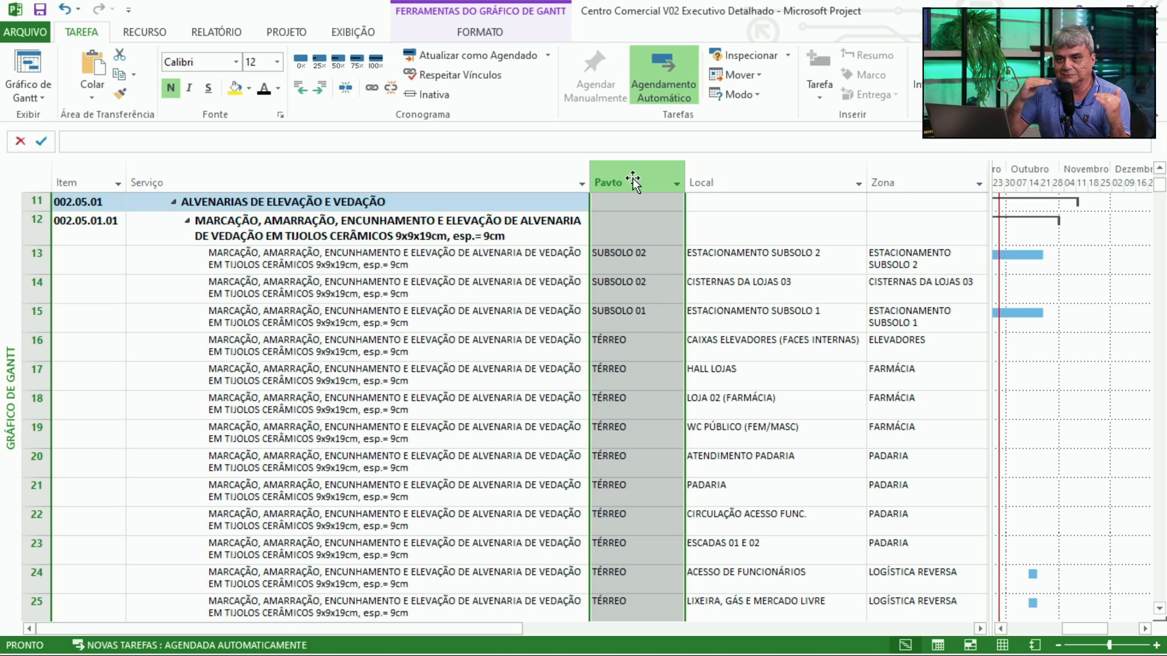
pyautogui.click(929, 177)
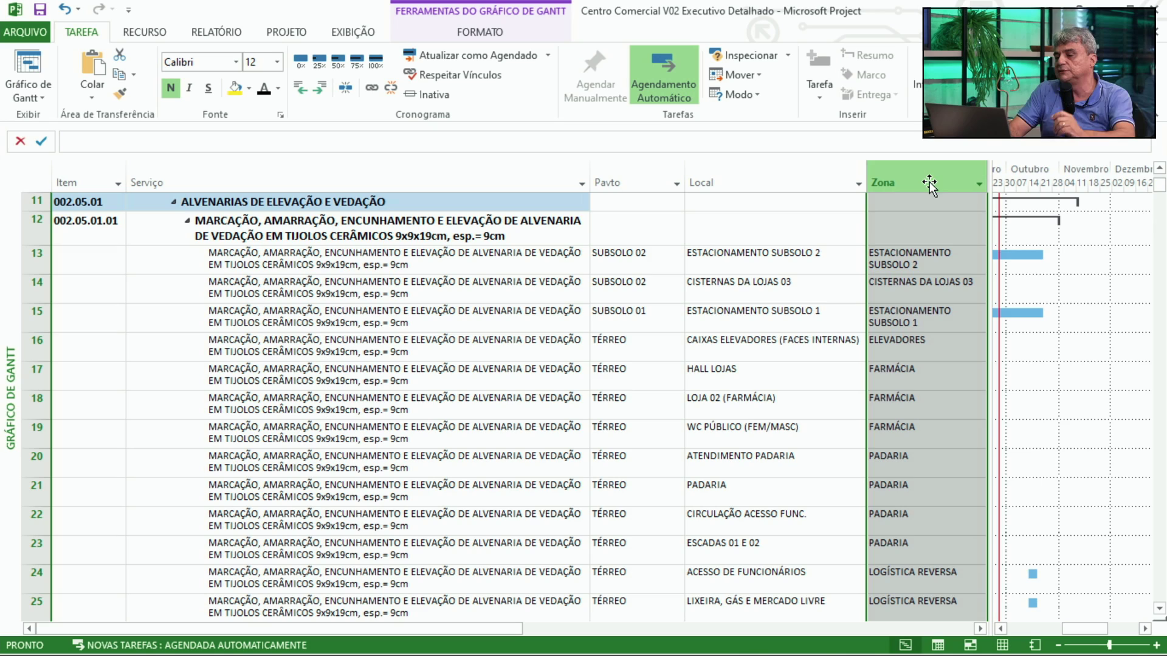
pyautogui.click(36, 373)
pyautogui.hotkey('shift', 'Down')
pyautogui.hotkey('shift', 'Down')
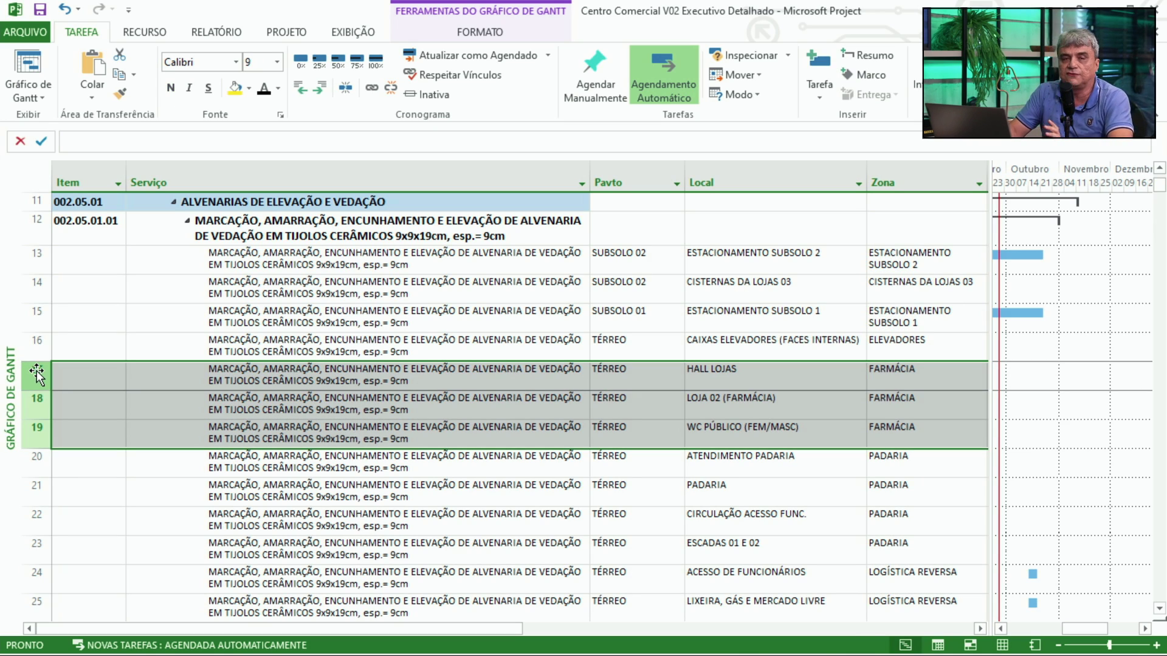
# - Highlight the PADARIA zone tasks in rows 20 to 23 again
pyautogui.click(34, 465)
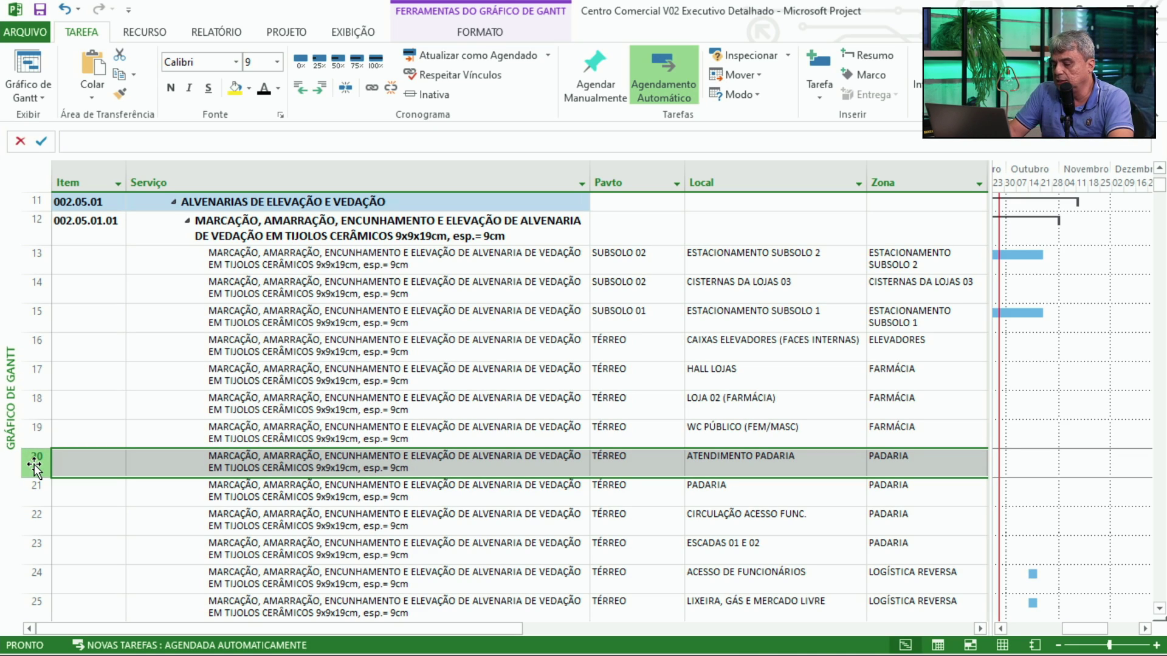
pyautogui.hotkey('shift', 'Down')
pyautogui.hotkey('shift', 'Down')
pyautogui.hotkey('shift', 'Down')
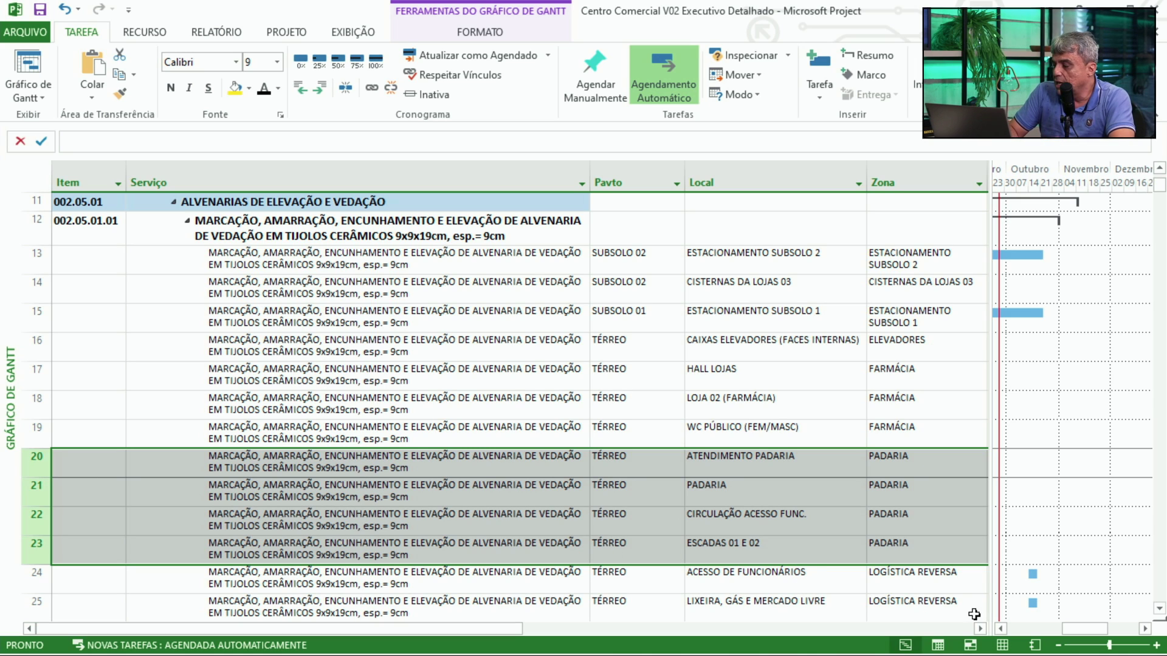
# - Highlight the masonry tasks of the LOGÍSTICA REVERSA zone, rows 24 to 27
pyautogui.scroll(-7, 1159, 610)
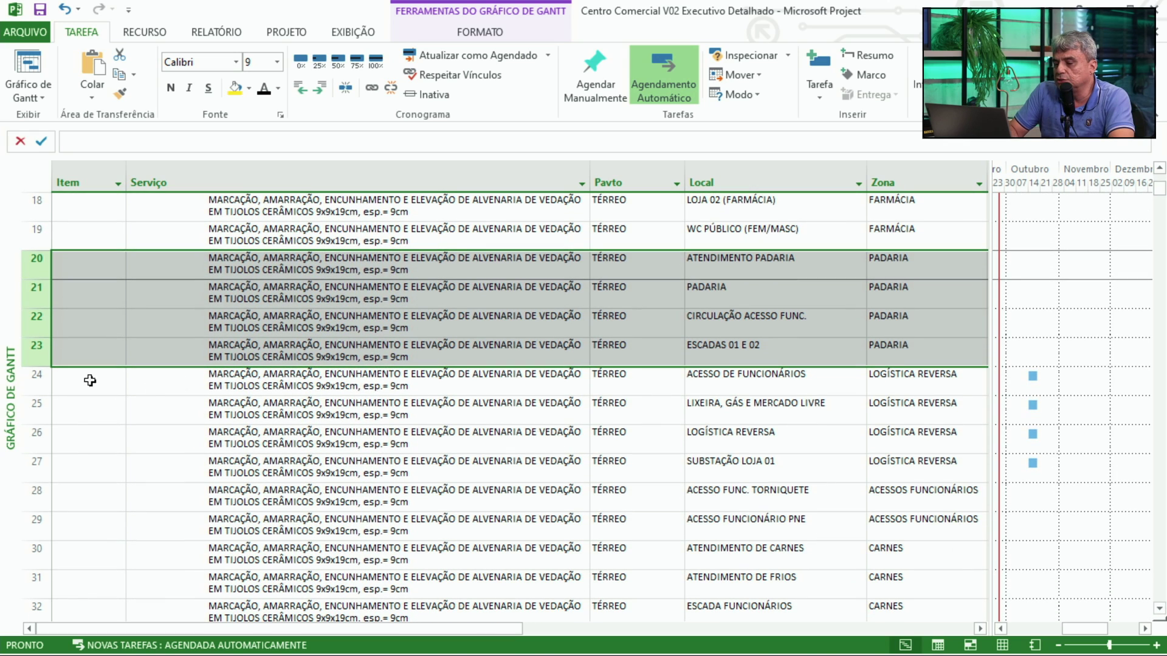
pyautogui.click(44, 380)
pyautogui.hotkey('shift', 'Down')
pyautogui.hotkey('shift', 'Down')
pyautogui.hotkey('shift', 'Down')
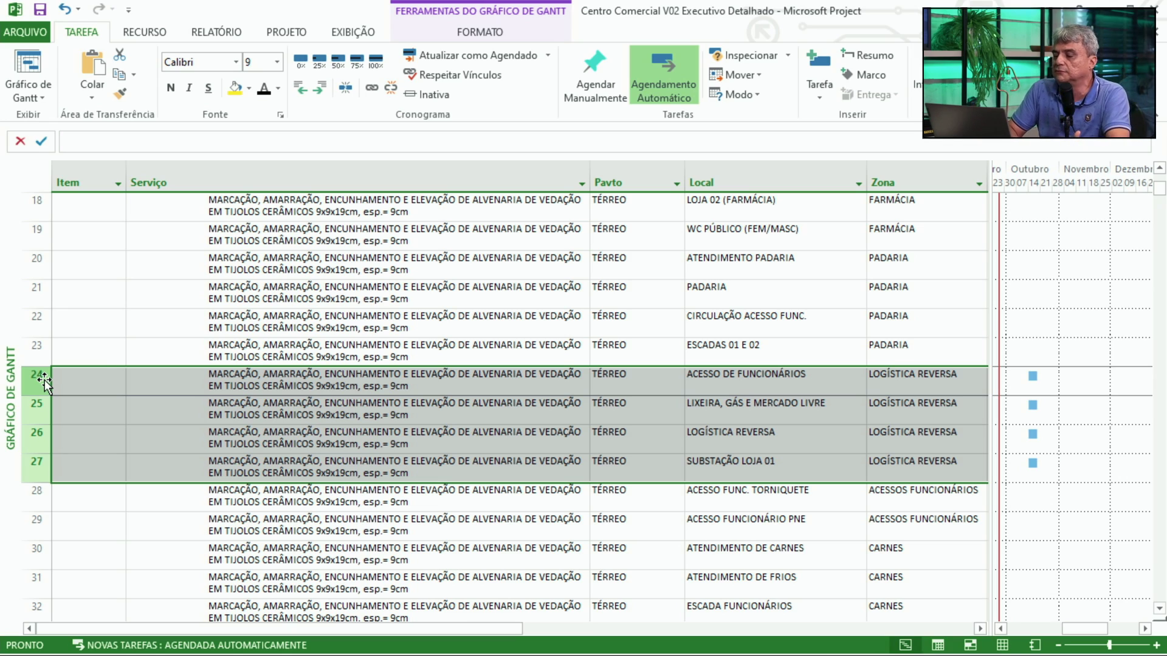
# - Check the Local entry of each LOGÍSTICA REVERSA task, from row 24 to row 27
pyautogui.click(736, 388)
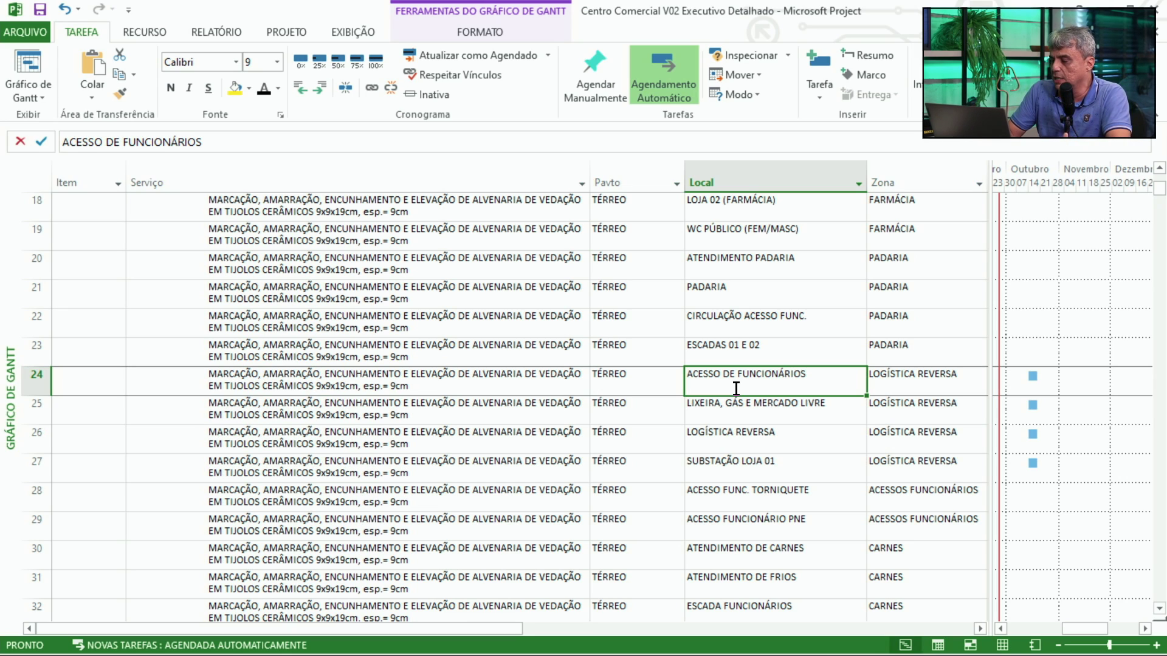
pyautogui.press('Down')
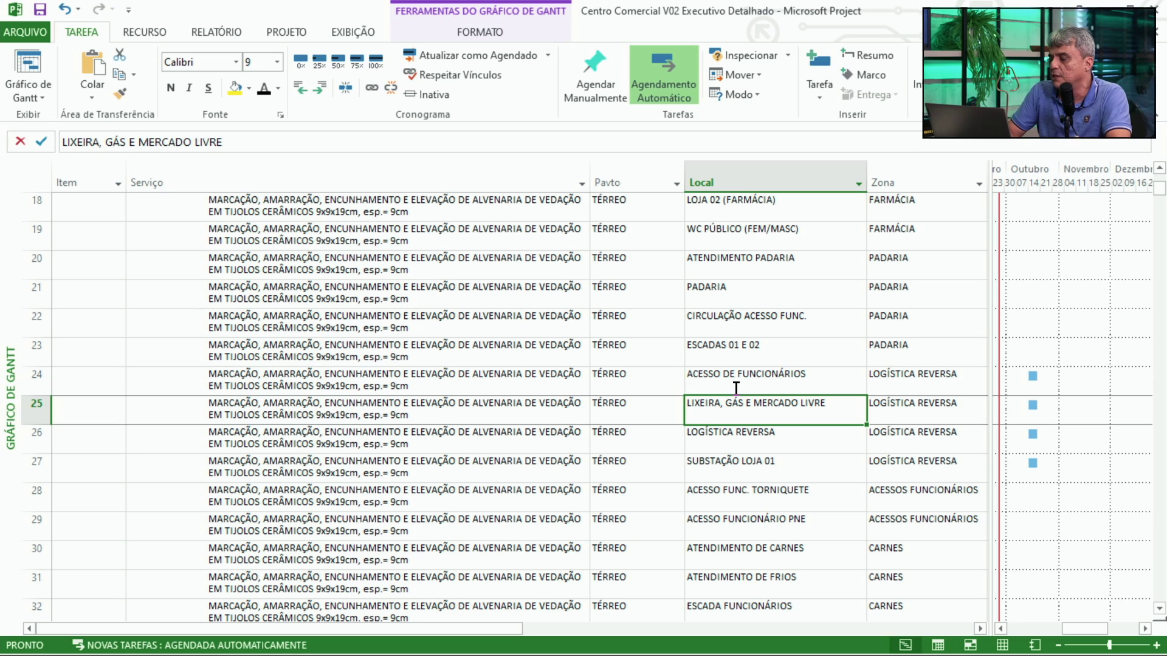
pyautogui.press('Down')
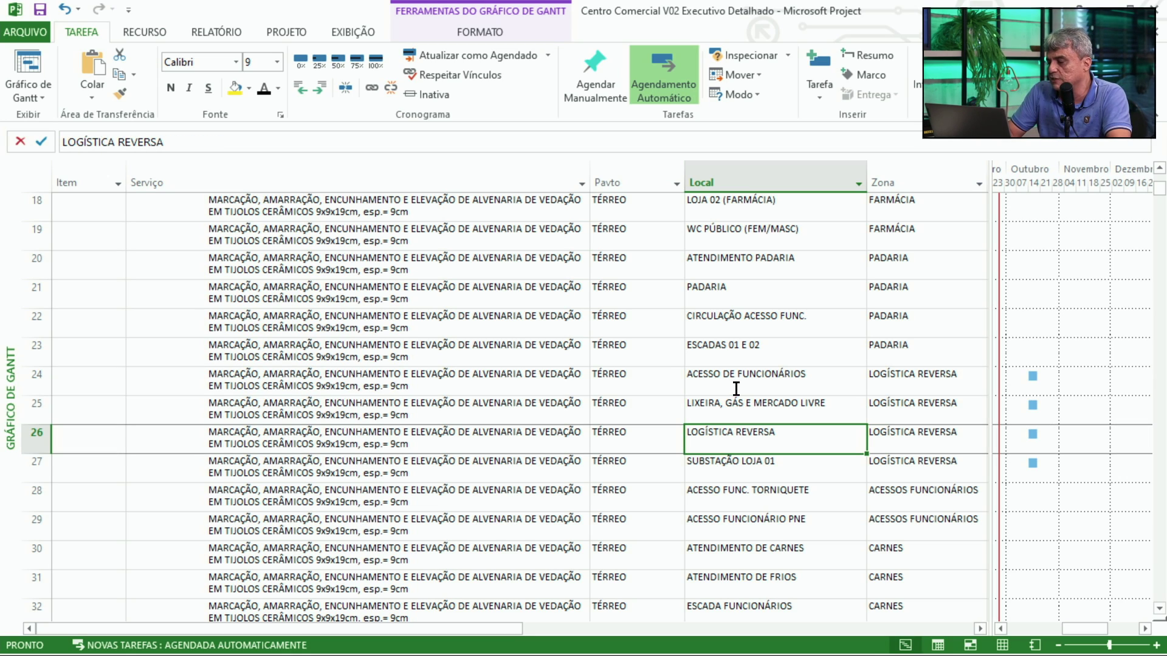
pyautogui.press('Down')
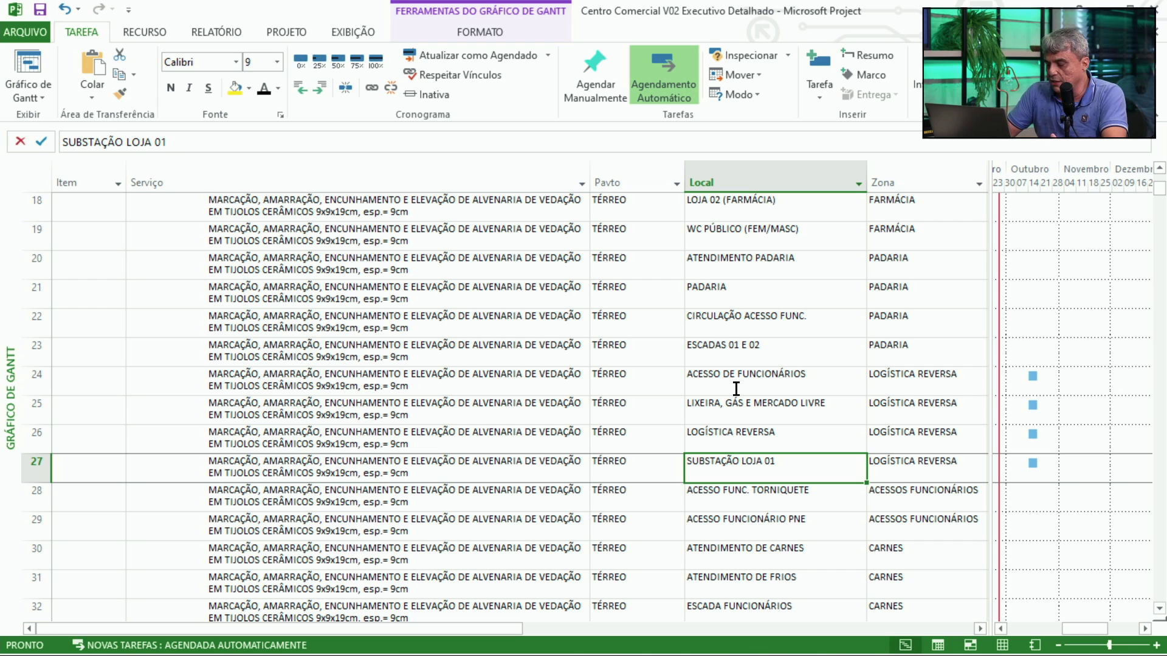
# - Go through the remaining ceramic brick masonry tasks by floor, local and zone, down to chapeado item 002.05.01.02
pyautogui.press('Left')
pyautogui.press('Left')
pyautogui.press('Down')
pyautogui.press('Down')
pyautogui.press('Down')
pyautogui.press('Down')
pyautogui.press('Down')
pyautogui.press('Down')
pyautogui.press('Down')
pyautogui.press('Down')
pyautogui.press('Down')
pyautogui.press('Down')
pyautogui.press('Down')
pyautogui.press('Down')
pyautogui.press('Down')
pyautogui.press('Down')
pyautogui.press('Down')
pyautogui.press('Down')
pyautogui.press('Down')
pyautogui.press('Down')
pyautogui.press('Down')
pyautogui.press('Down')
pyautogui.press('Down')
pyautogui.press('Down')
pyautogui.press('Down')
pyautogui.press('Down')
pyautogui.press('Down')
pyautogui.press('Down')
pyautogui.press('Down')
pyautogui.press('Down')
pyautogui.press('Down')
pyautogui.press('Down')
pyautogui.press('Down')
pyautogui.press('Down')
pyautogui.press('Down')
pyautogui.press('Down')
pyautogui.press('Down')
pyautogui.press('Down')
pyautogui.press('Down')
pyautogui.press('Down')
pyautogui.press('Down')
pyautogui.press('Down')
pyautogui.press('Down')
pyautogui.press('Down')
pyautogui.press('Down')
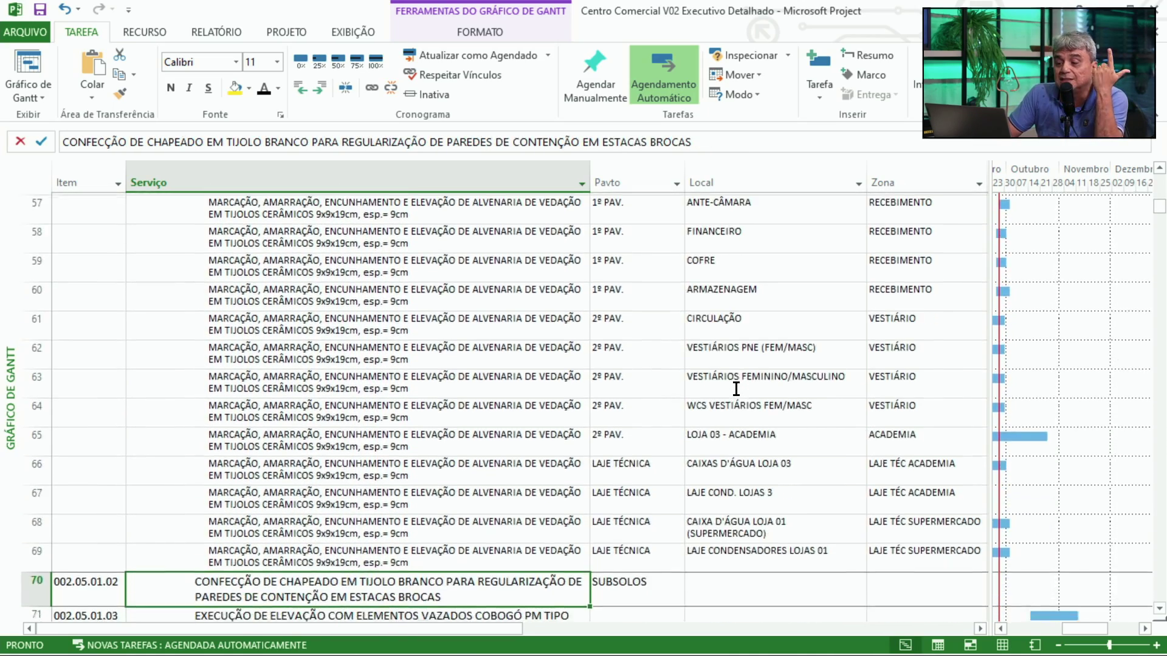
# - Review the services after item 002.05.01.02, including the DIVISÓRIAS E PAINÉIS ESPECIAIS and IMPERMEABILIZAÇÕES groups
pyautogui.press('Down')
pyautogui.press('Down')
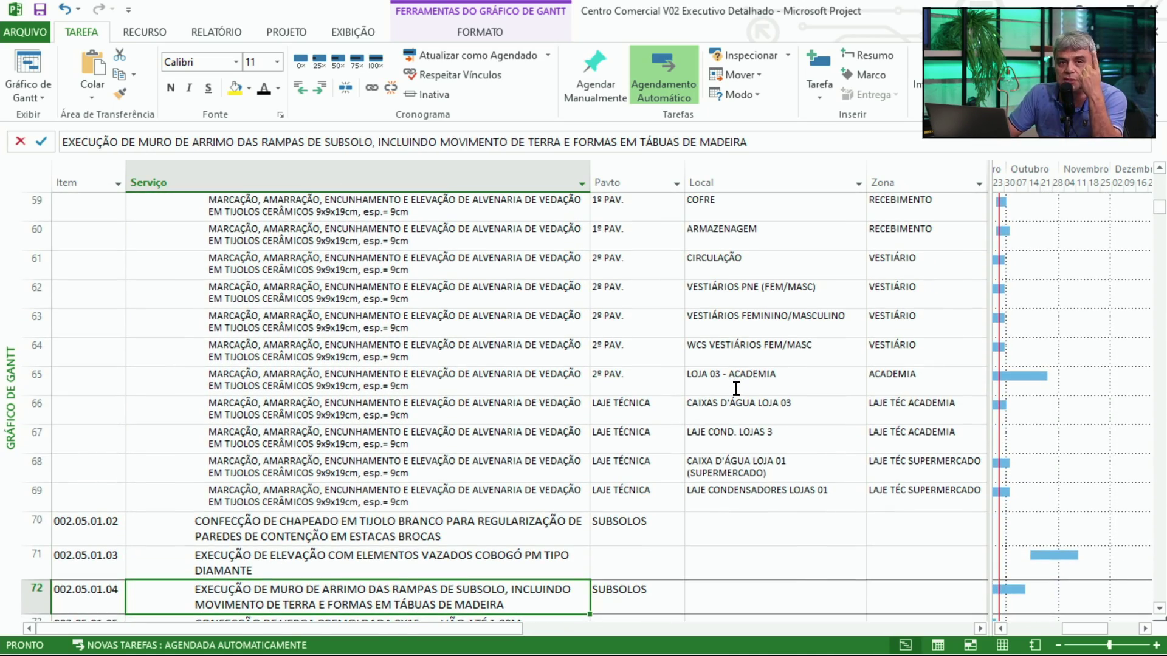
pyautogui.press('Down')
pyautogui.press('Down')
pyautogui.press('Down')
pyautogui.press('Down')
pyautogui.press('Down')
pyautogui.press('Down')
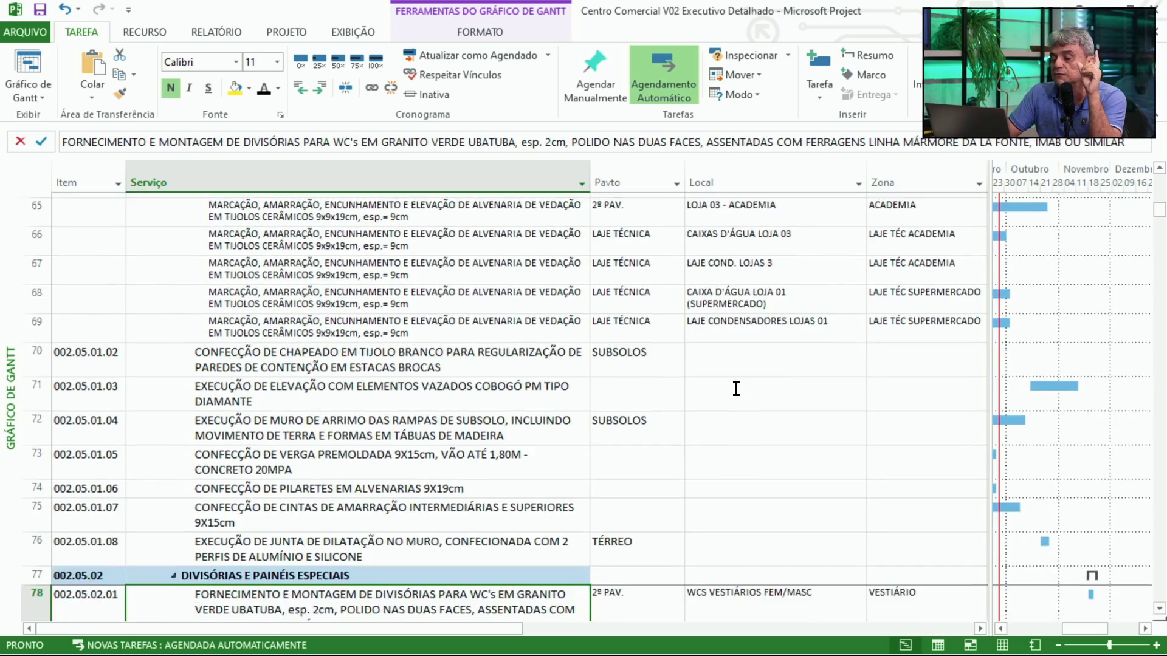
pyautogui.press('Down')
pyautogui.press('Up')
pyautogui.press('Up')
pyautogui.press('Up')
pyautogui.press('Up')
pyautogui.press('Up')
pyautogui.press('Up')
pyautogui.press('Up')
pyautogui.press('Up')
pyautogui.press('Up')
pyautogui.press('Up')
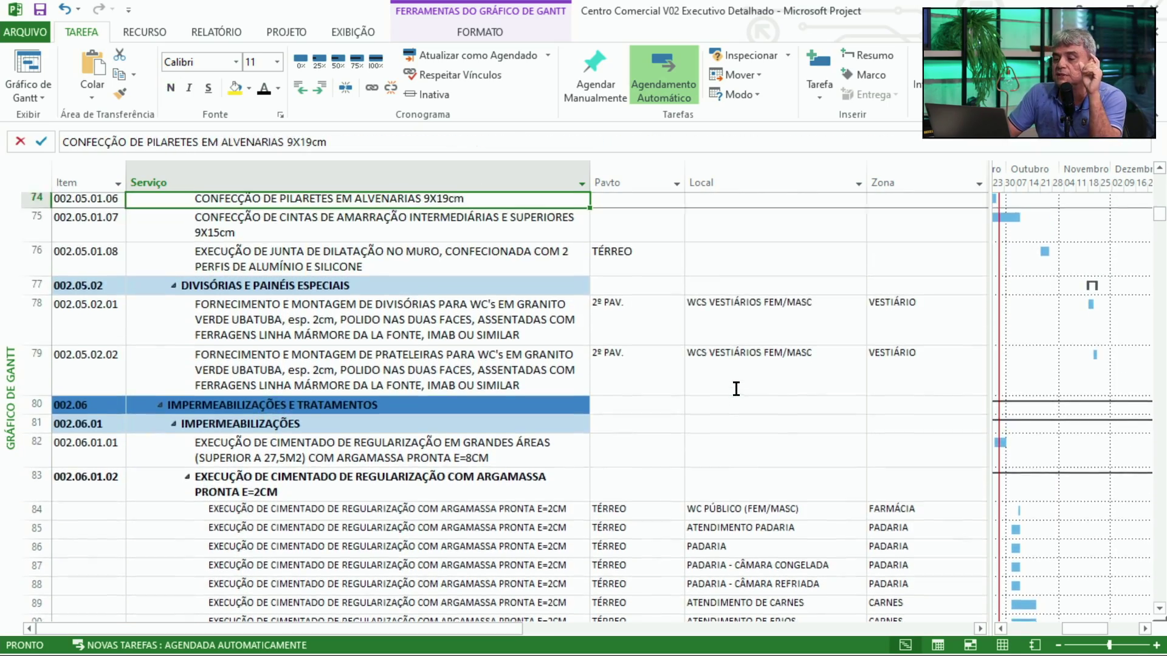
# - Review the IMPERMEABILIZAÇÕES services broken down by floor, local and zone, from item 002.06.01.02 through item 002.06.01.06
pyautogui.press('Down')
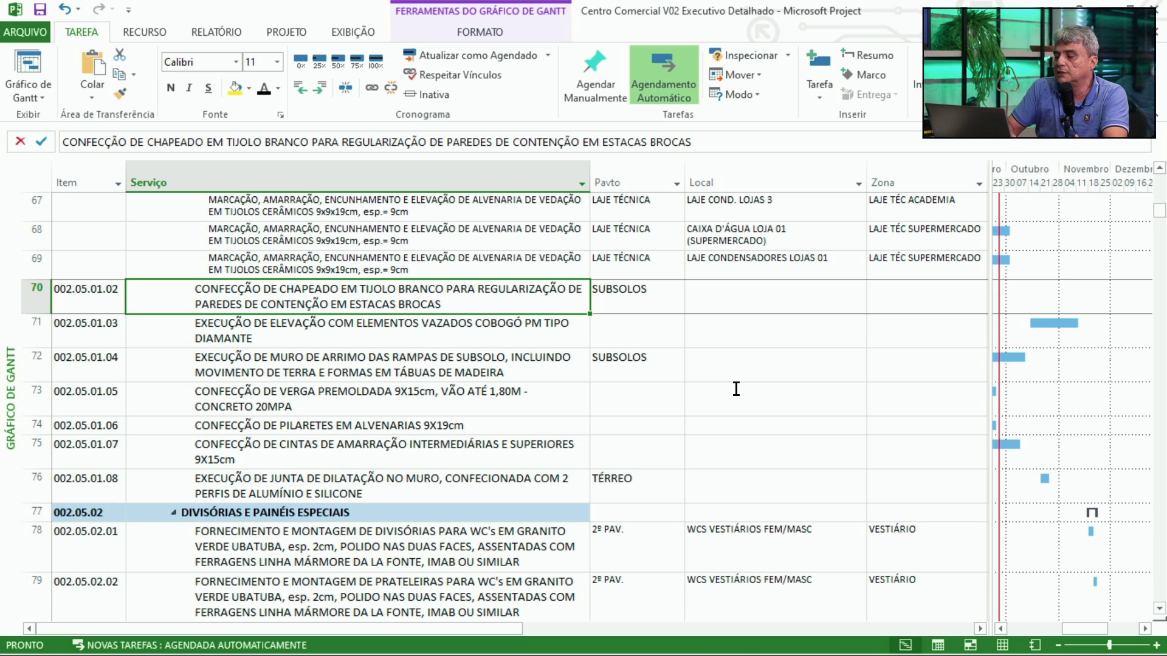
pyautogui.moveTo(1159, 615); pyautogui.dragTo(1160, 615)
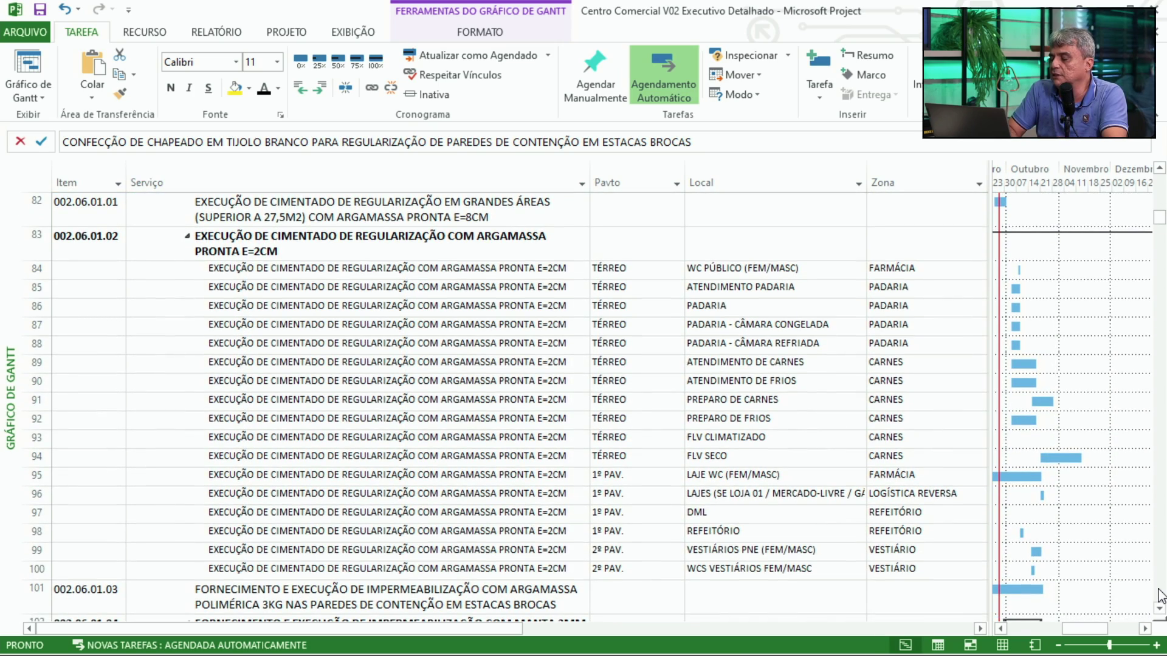
pyautogui.click(1158, 591)
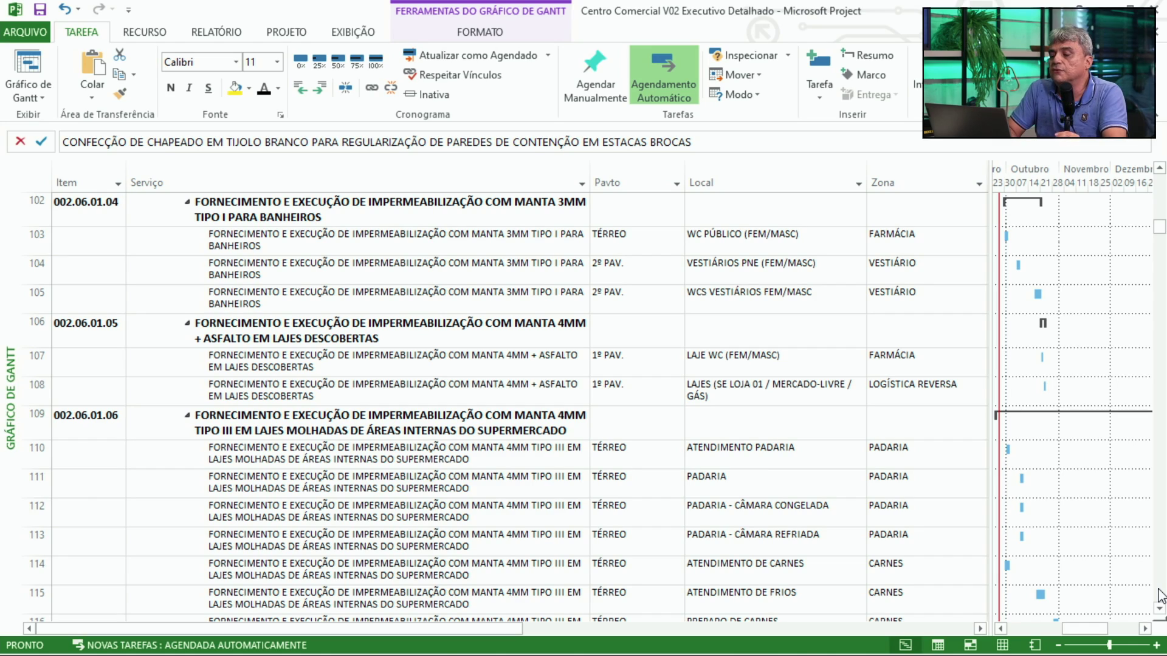
pyautogui.click(1158, 595)
pyautogui.moveTo(1158, 595); pyautogui.dragTo(1159, 595)
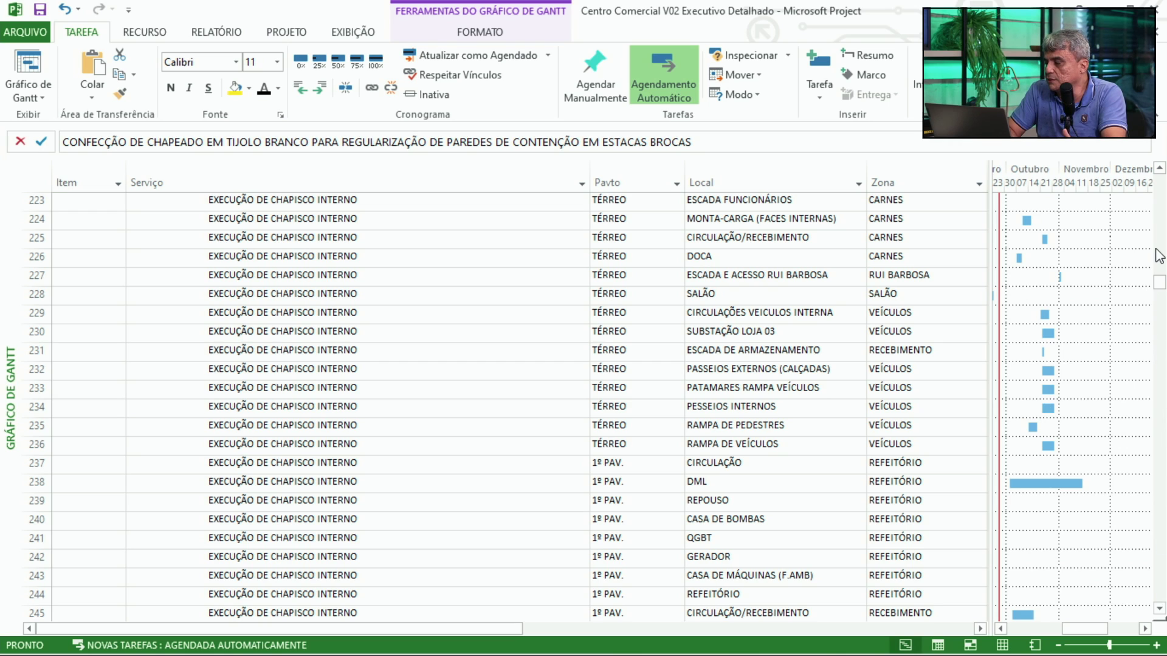
# - Go through the PVC ceiling tasks of item 002.07.02.02 in the FORROS group, rows 191 to 199, by floor, local and zone
pyautogui.click(1162, 222)
pyautogui.click(1162, 222)
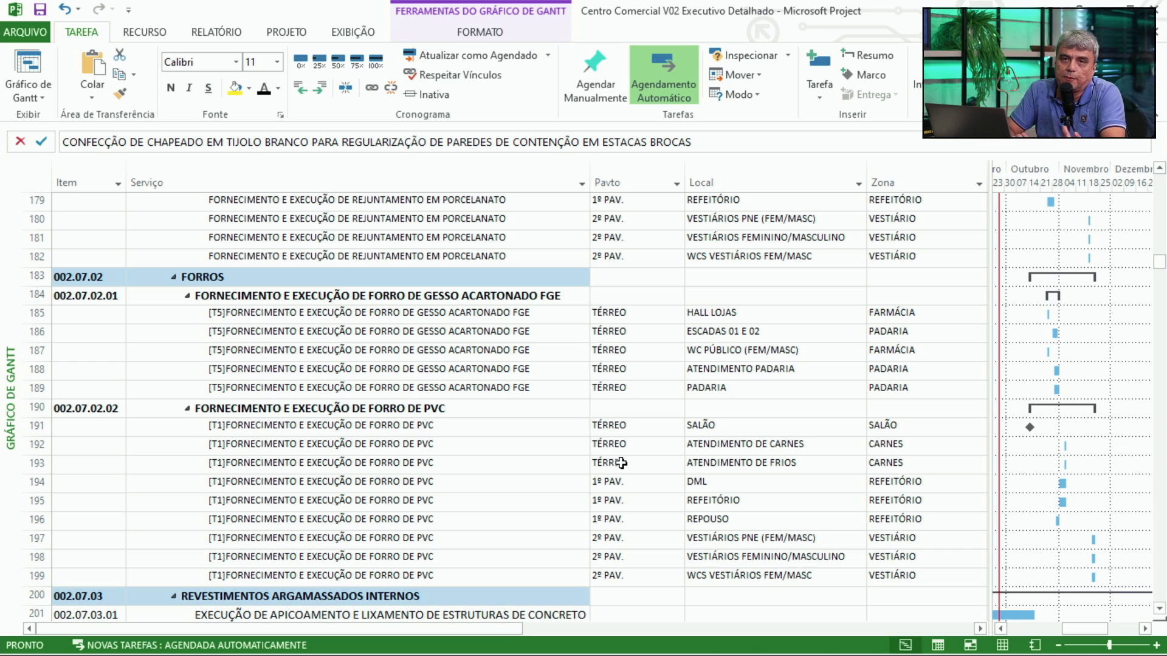
pyautogui.click(358, 409)
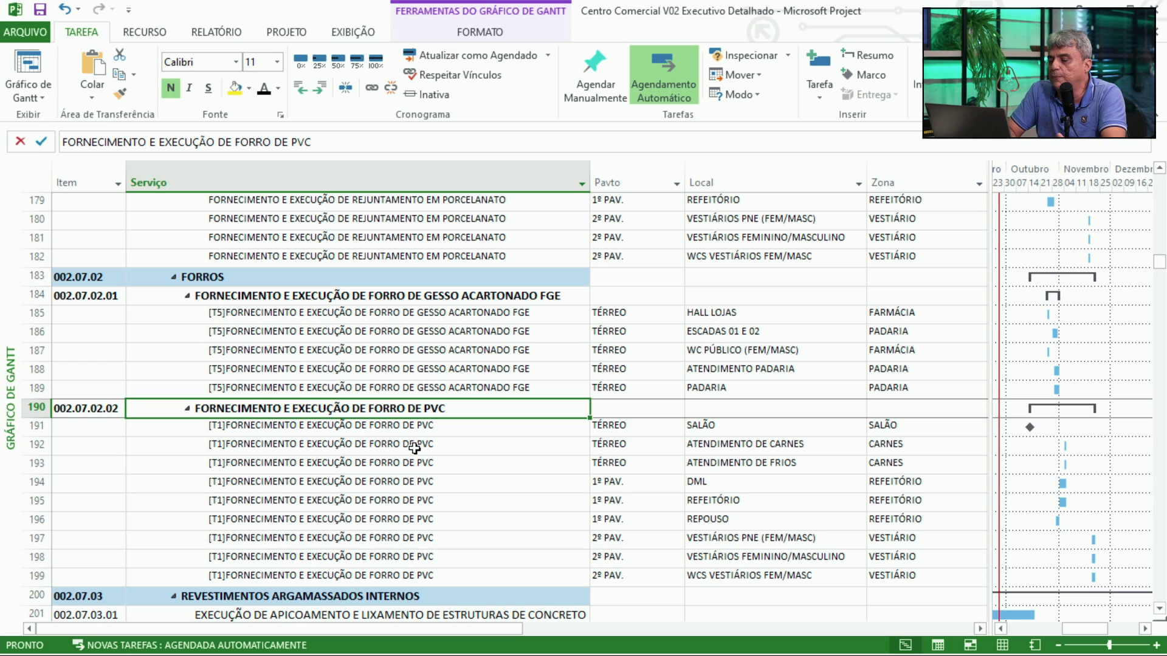
pyautogui.click(493, 429)
pyautogui.press('Down')
pyautogui.press('Down')
pyautogui.press('Down')
pyautogui.press('Down')
pyautogui.press('Down')
pyautogui.press('Down')
pyautogui.press('Down')
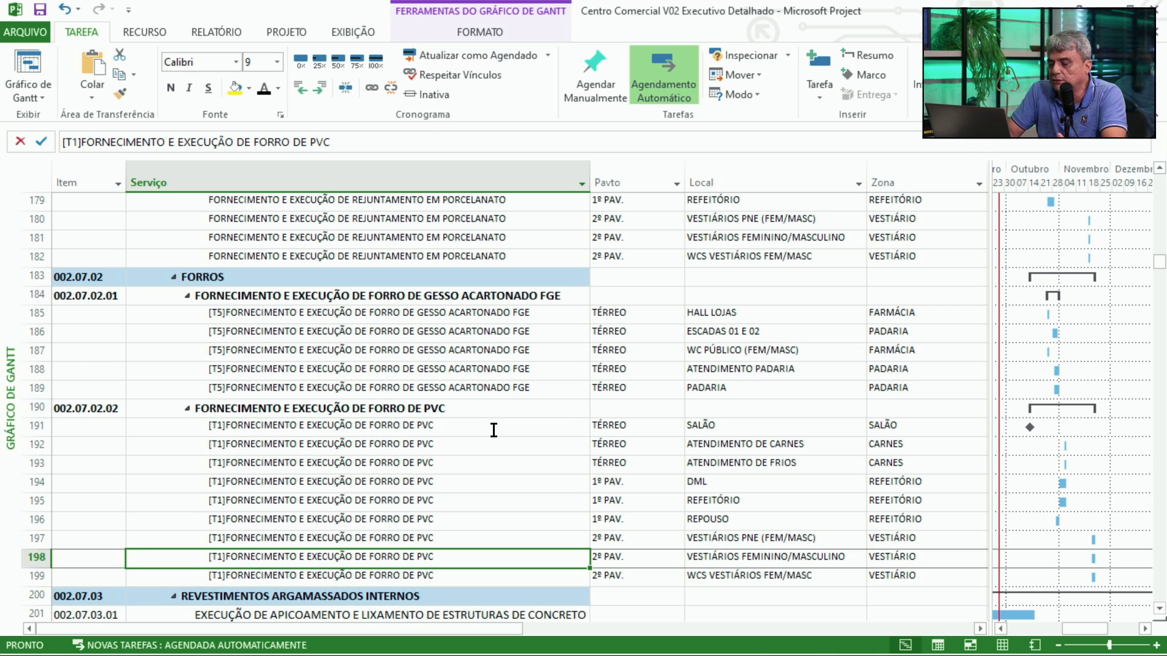
pyautogui.press('Up')
pyautogui.press('Up')
pyautogui.press('Up')
pyautogui.press('Up')
pyautogui.press('Down')
pyautogui.press('Down')
pyautogui.press('Down')
pyautogui.press('Down')
pyautogui.press('Down')
pyautogui.press('Down')
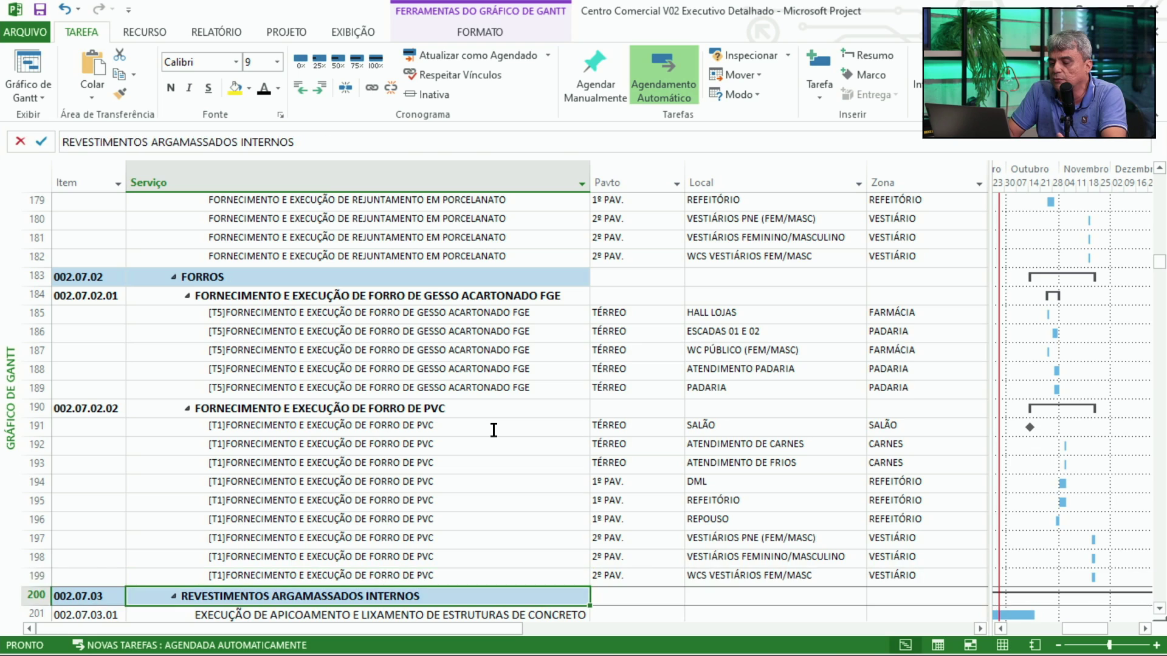
# - Go through the REVESTIMENTOS ARGAMASSADOS INTERNOS services and every EXECUÇÃO DE CHAPISCO INTERNO task of item 002.07.03.03, down to row 260
pyautogui.press('Down')
pyautogui.press('Down')
pyautogui.press('Down')
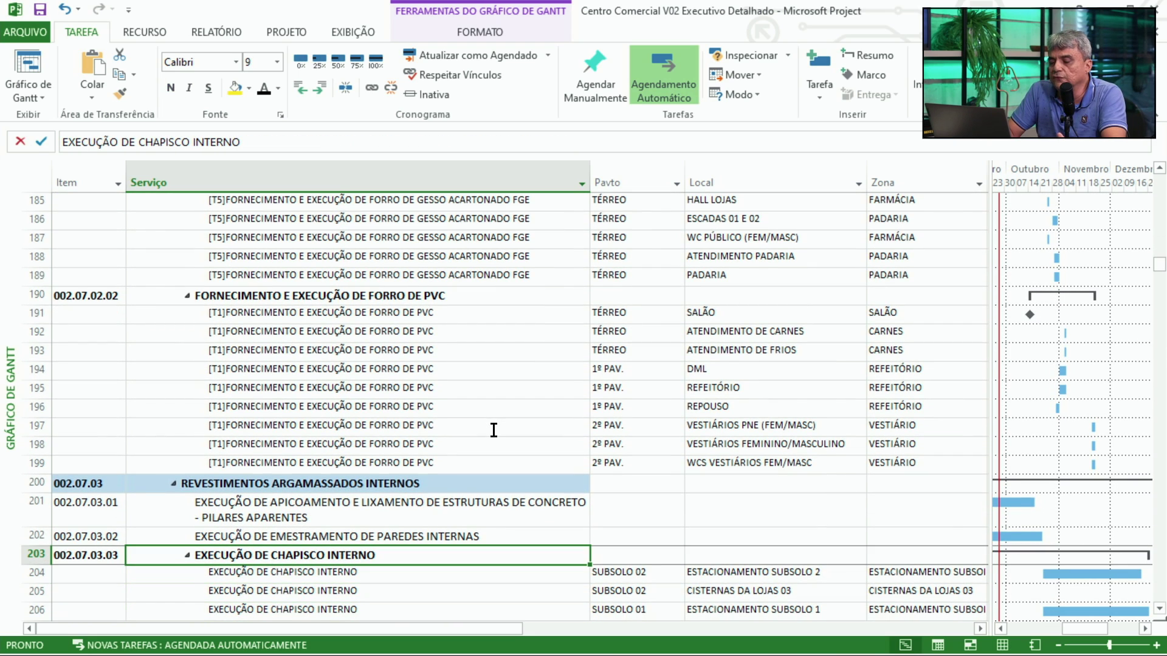
pyautogui.press('Down')
pyautogui.press('Down')
pyautogui.press('Down')
pyautogui.press('Down')
pyautogui.press('Down')
pyautogui.press('Down')
pyautogui.press('Down')
pyautogui.press('Down')
pyautogui.press('Down')
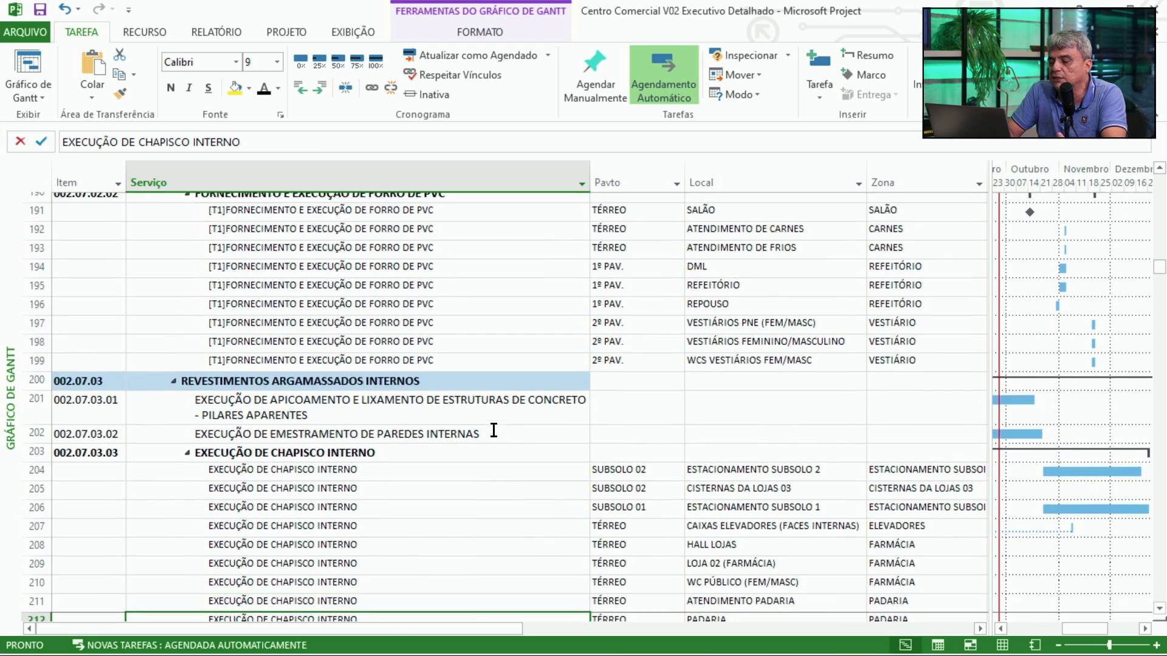
pyautogui.press('Down')
pyautogui.press('Down')
pyautogui.press('Down')
pyautogui.press('Down')
pyautogui.press('Down')
pyautogui.press('Down')
pyautogui.press('Down')
pyautogui.press('Down')
pyautogui.press('Down')
pyautogui.press('Down')
pyautogui.press('Down')
pyautogui.press('Down')
pyautogui.press('Down')
pyautogui.press('Down')
pyautogui.press('Down')
pyautogui.press('Down')
pyautogui.press('Down')
pyautogui.press('Down')
pyautogui.press('Down')
pyautogui.press('Down')
pyautogui.press('Down')
pyautogui.press('Down')
pyautogui.press('Down')
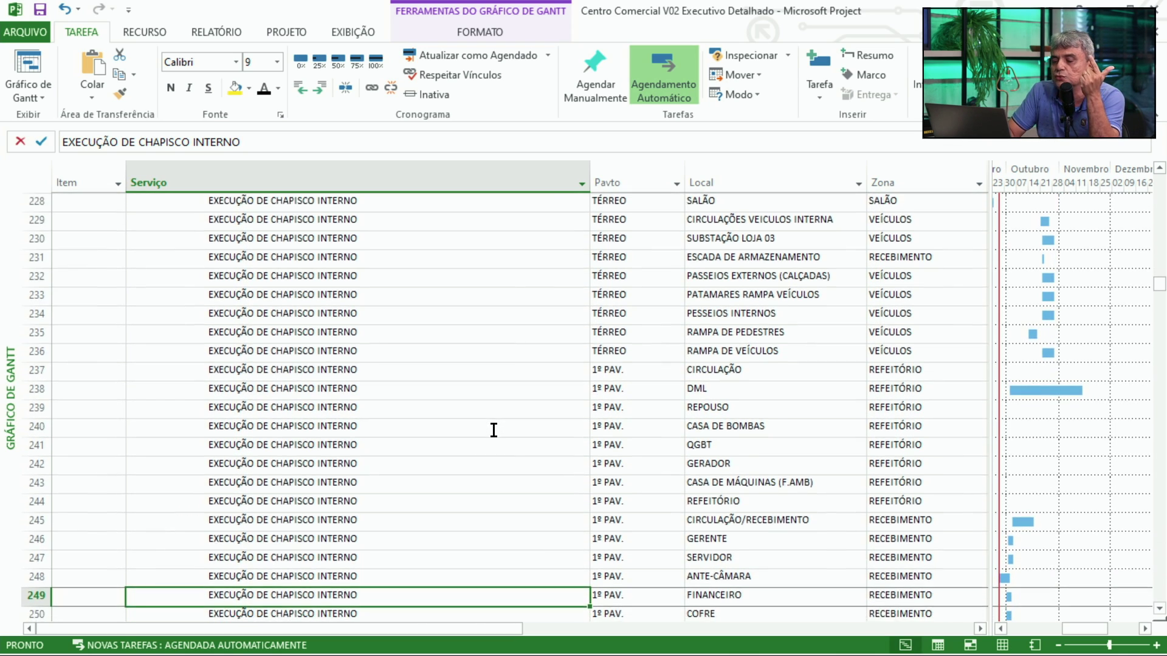
pyautogui.press('Down')
pyautogui.press('Down')
pyautogui.press('Down')
pyautogui.press('Down')
pyautogui.press('Down')
pyautogui.press('Down')
pyautogui.press('Down')
pyautogui.press('Down')
pyautogui.press('Down')
pyautogui.press('Down')
pyautogui.press('Down')
# - Examine the internal plaster tasks of item 002.07.03.04 with their wall finish codes, and highlight its summary row 261
pyautogui.press('Down')
pyautogui.press('Down')
pyautogui.press('Down')
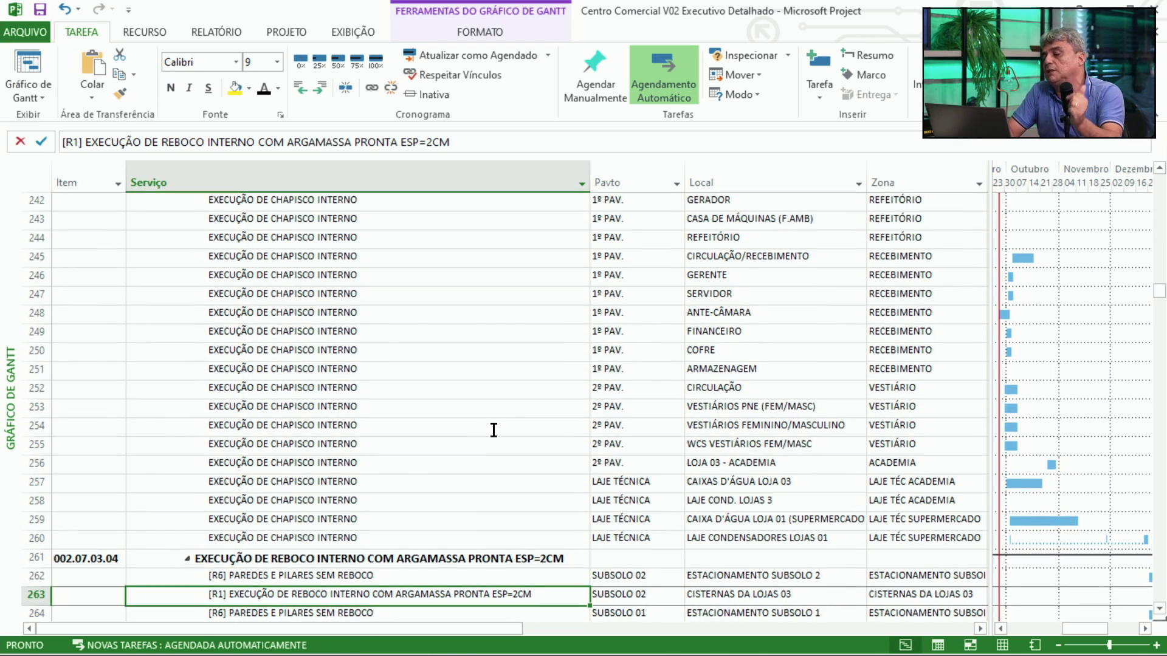
pyautogui.press('Down')
pyautogui.press('Down')
pyautogui.press('Down')
pyautogui.press('Down')
pyautogui.press('Down')
pyautogui.press('Down')
pyautogui.press('Down')
pyautogui.press('Down')
pyautogui.press('Down')
pyautogui.press('Down')
pyautogui.press('Down')
pyautogui.press('Down')
pyautogui.press('Down')
pyautogui.press('Down')
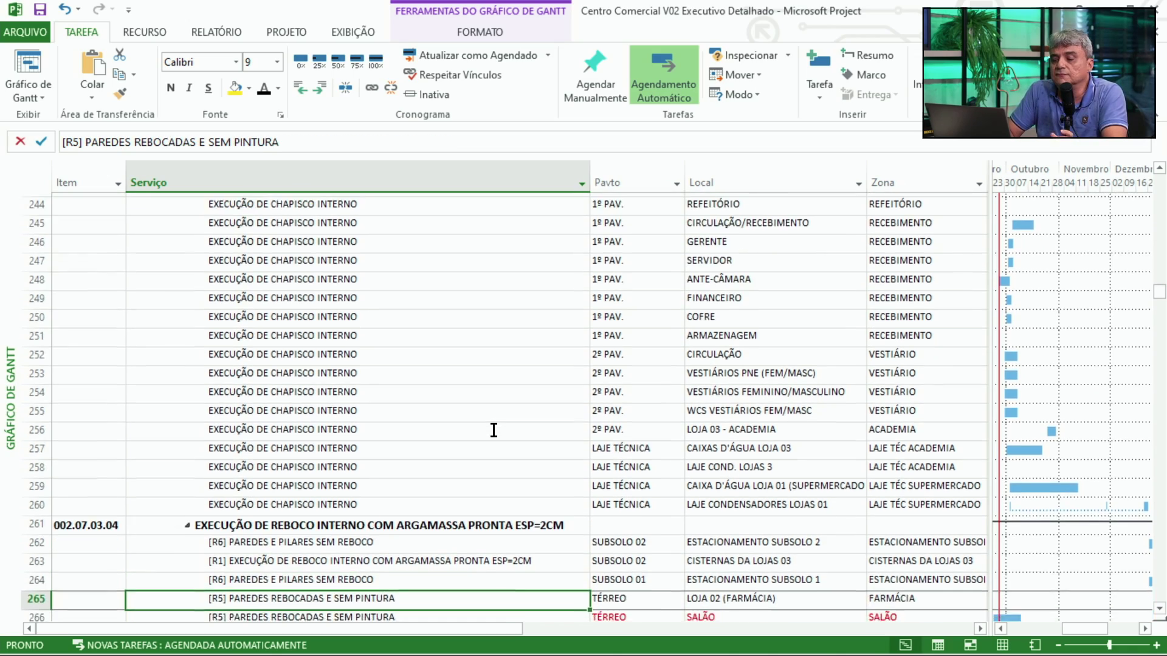
pyautogui.press('Down')
pyautogui.press('Down')
pyautogui.press('Down')
pyautogui.press('Down')
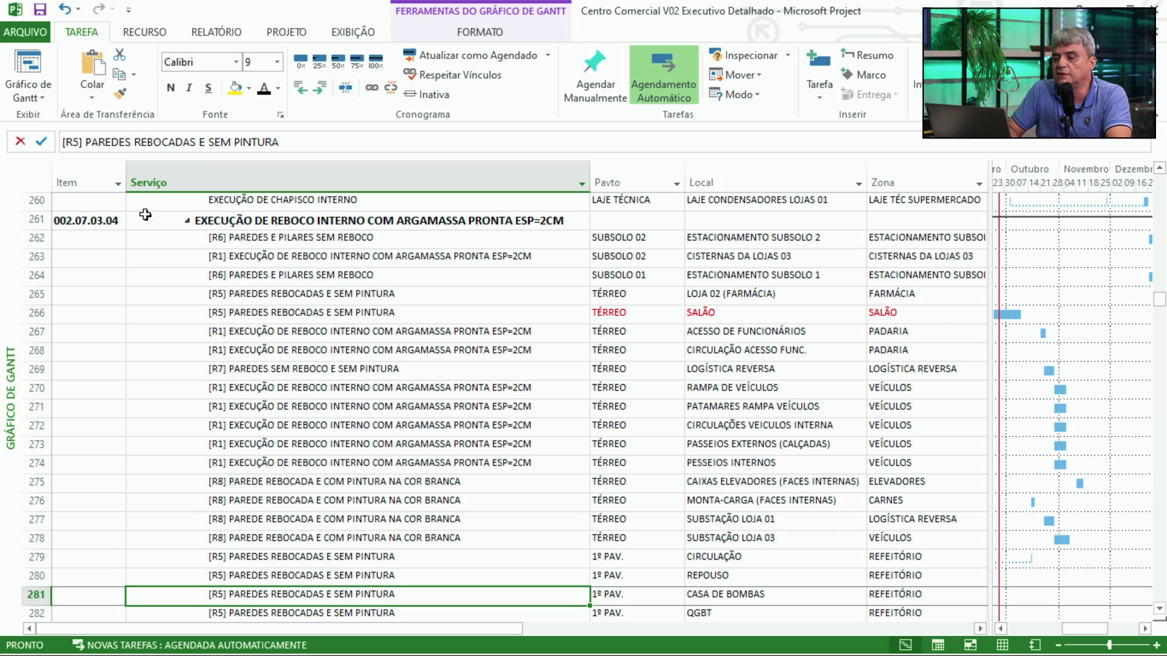
pyautogui.click(38, 220)
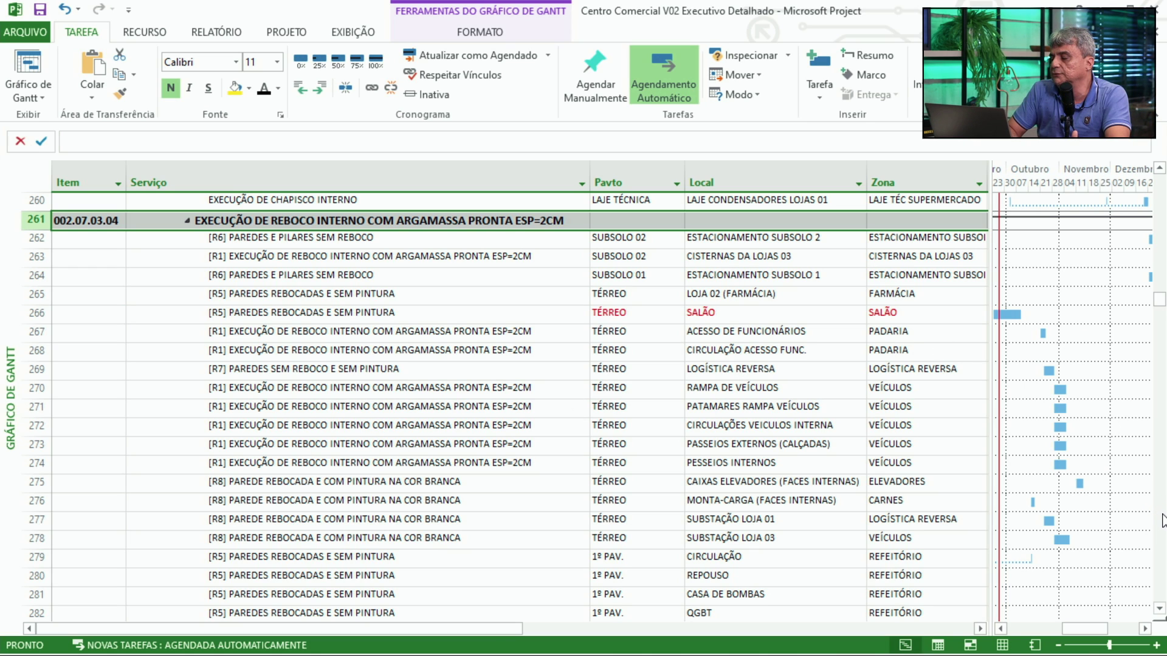
# - Return to the ACABAMENTOS INTERNOS group and highlight the porcelain supply items 002.07.01.01 and 002.07.01.02
pyautogui.scroll(4, 1163, 208)
pyautogui.scroll(20, 1162, 209)
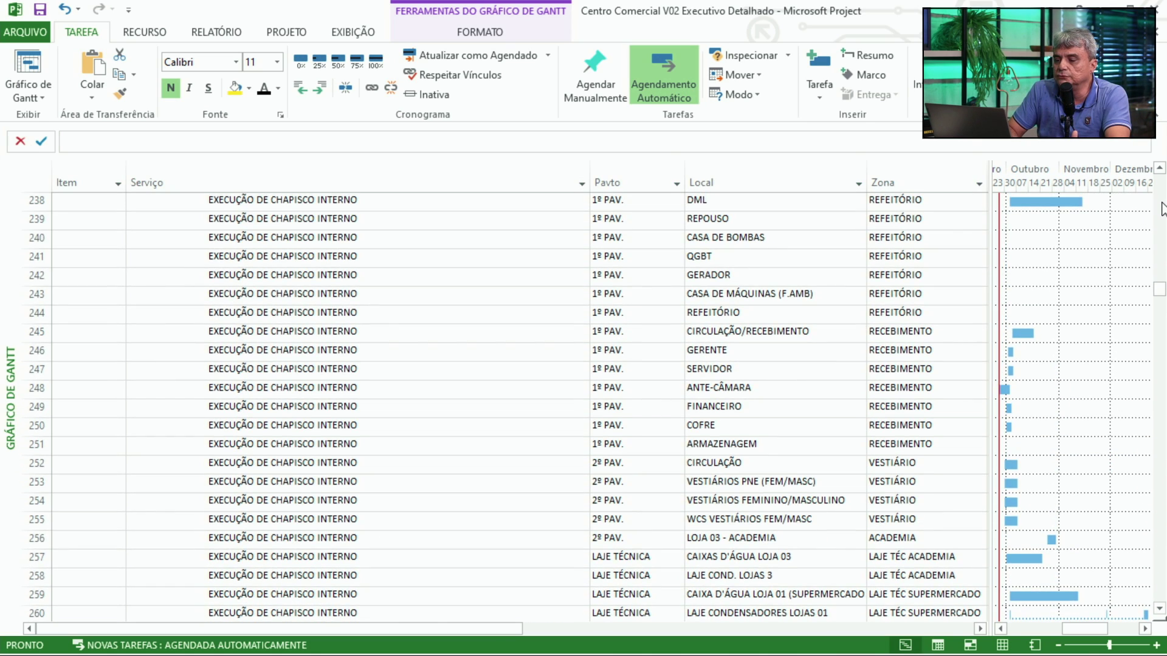
pyautogui.scroll(16, 1162, 209)
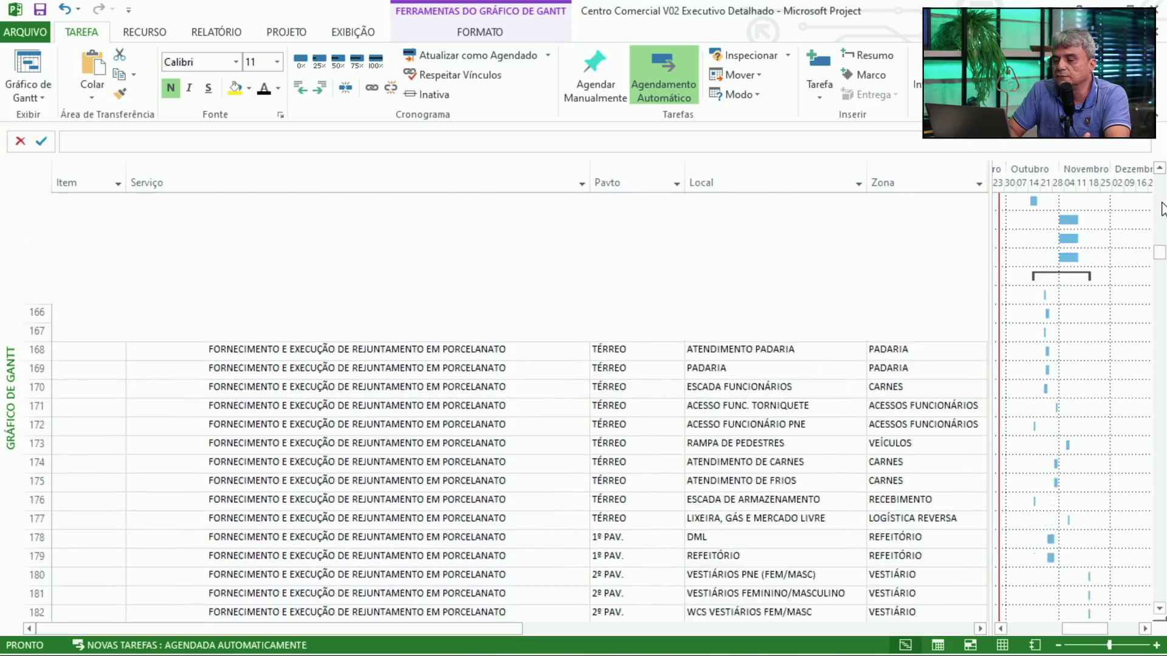
pyautogui.click(1163, 209)
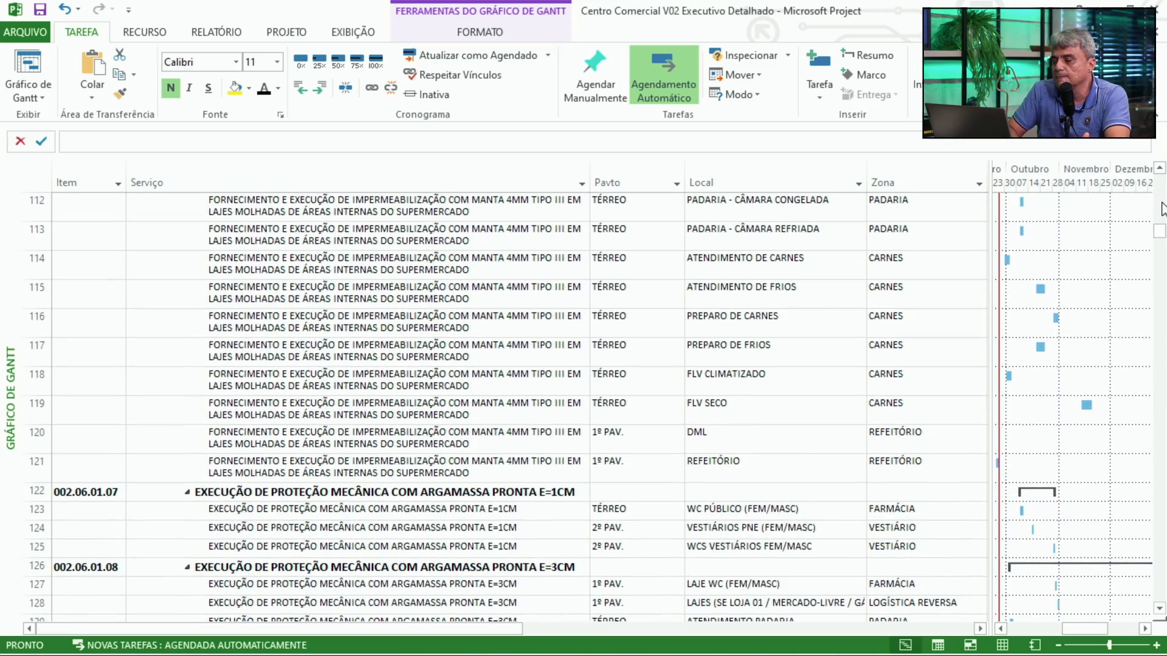
pyautogui.click(1161, 469)
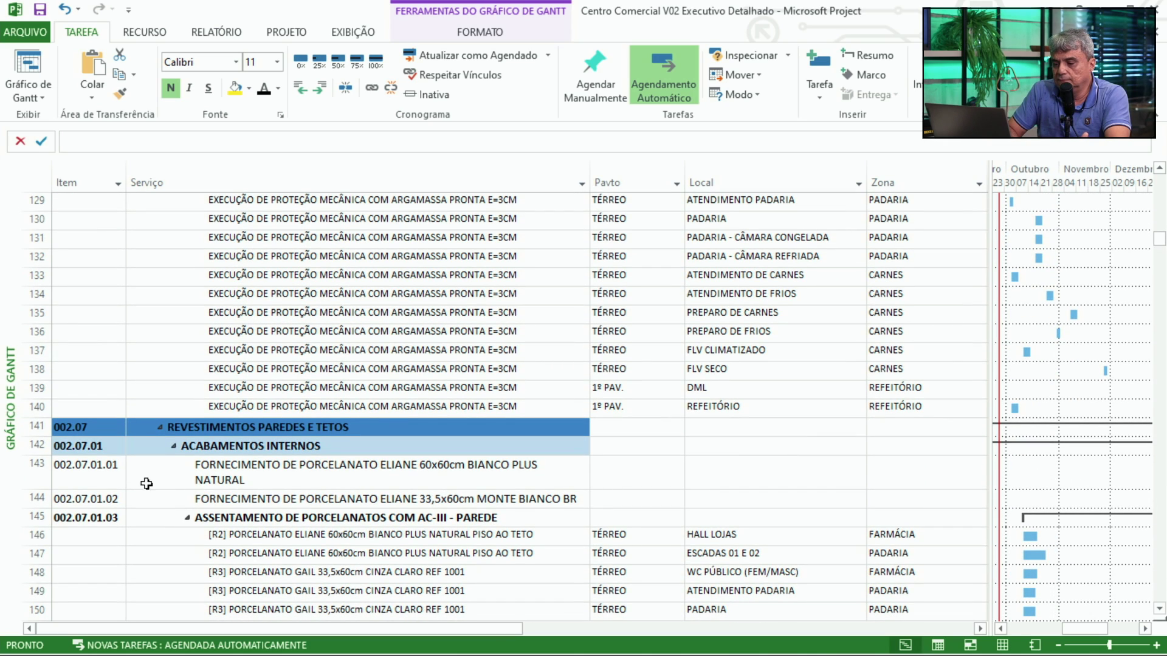
pyautogui.click(35, 470)
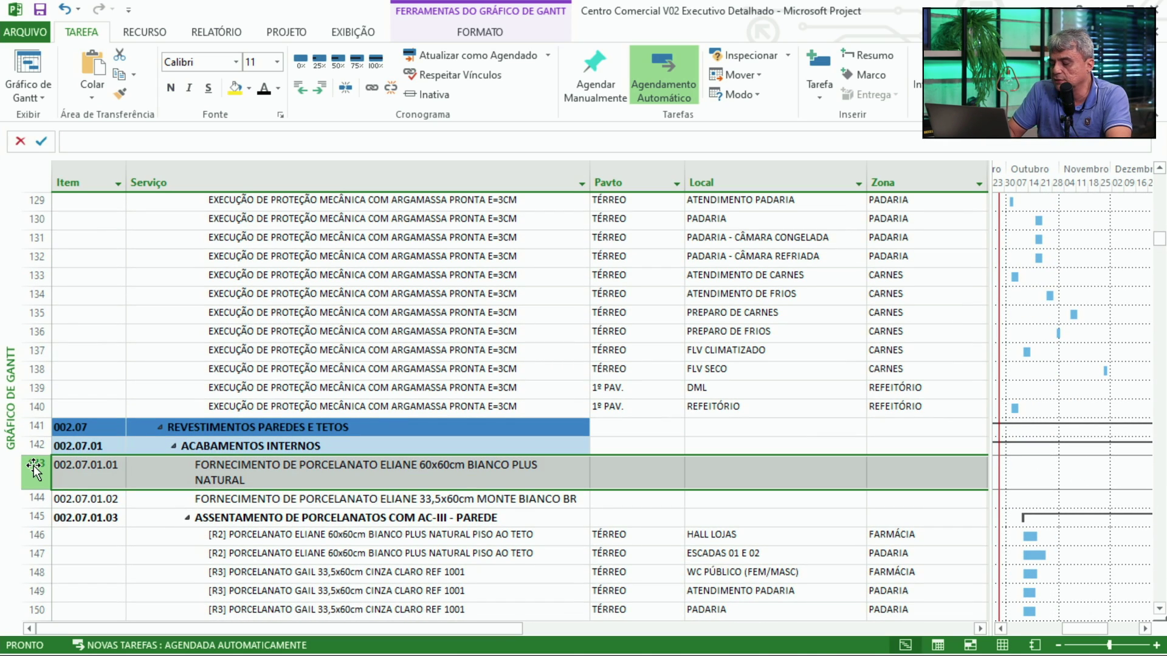
pyautogui.hotkey('shift', 'Down')
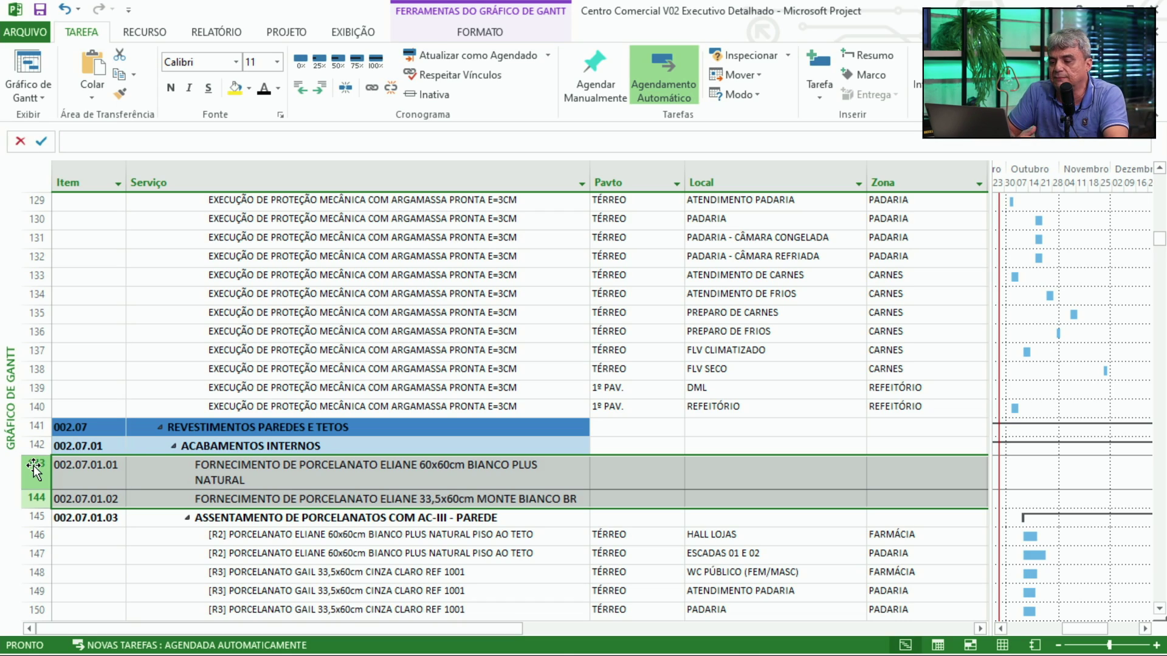
# - Highlight the wall porcelain laying item 002.07.01.03 and review its tasks by local down to grouting item 002.07.01.04
pyautogui.click(40, 518)
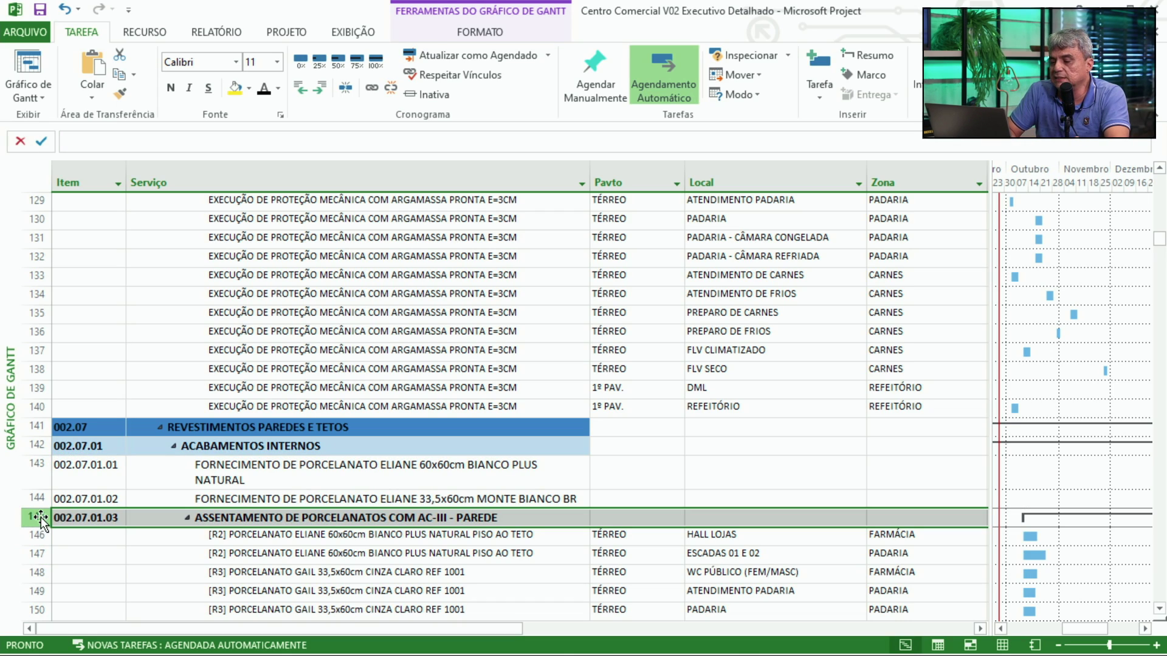
pyautogui.click(1160, 610)
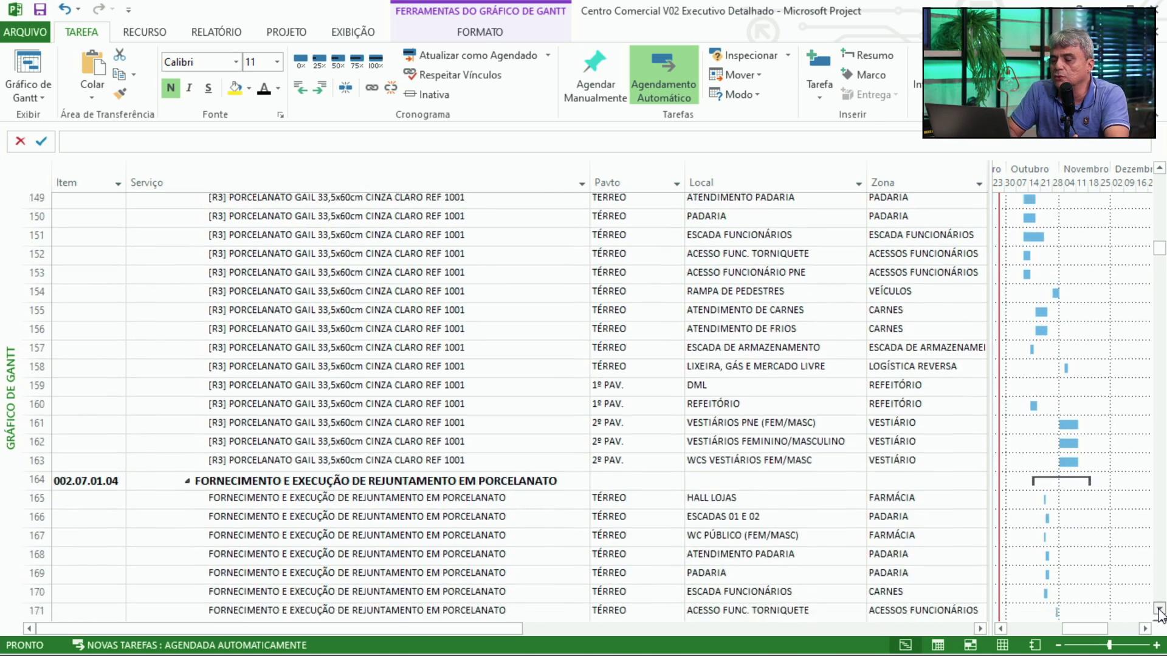
pyautogui.click(1159, 609)
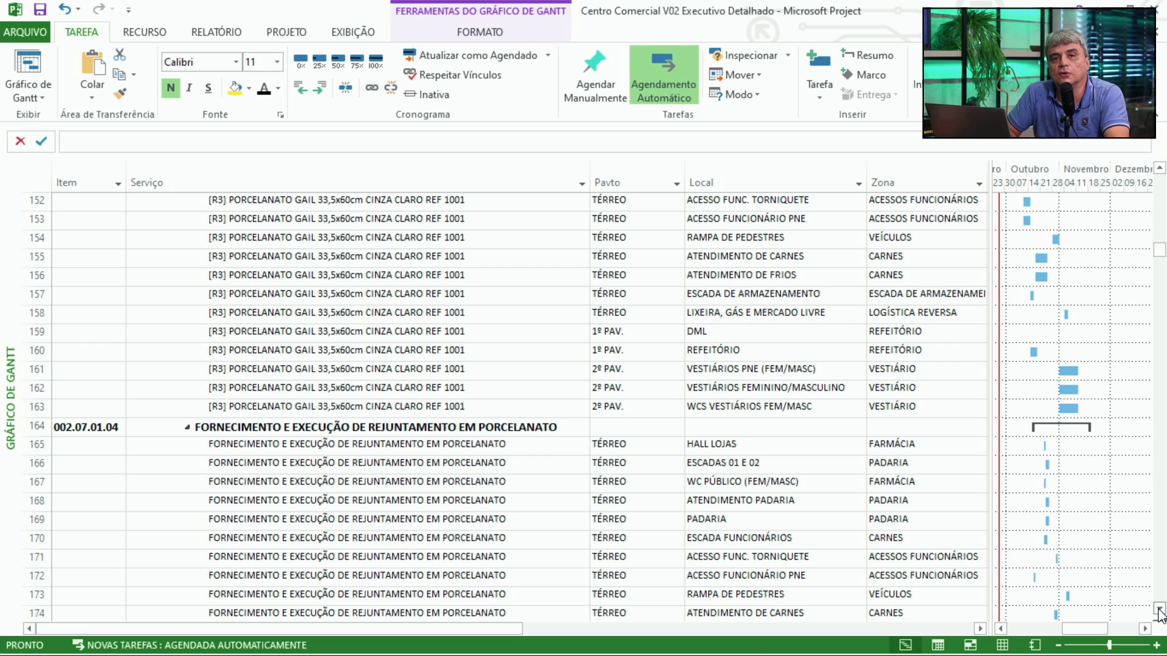